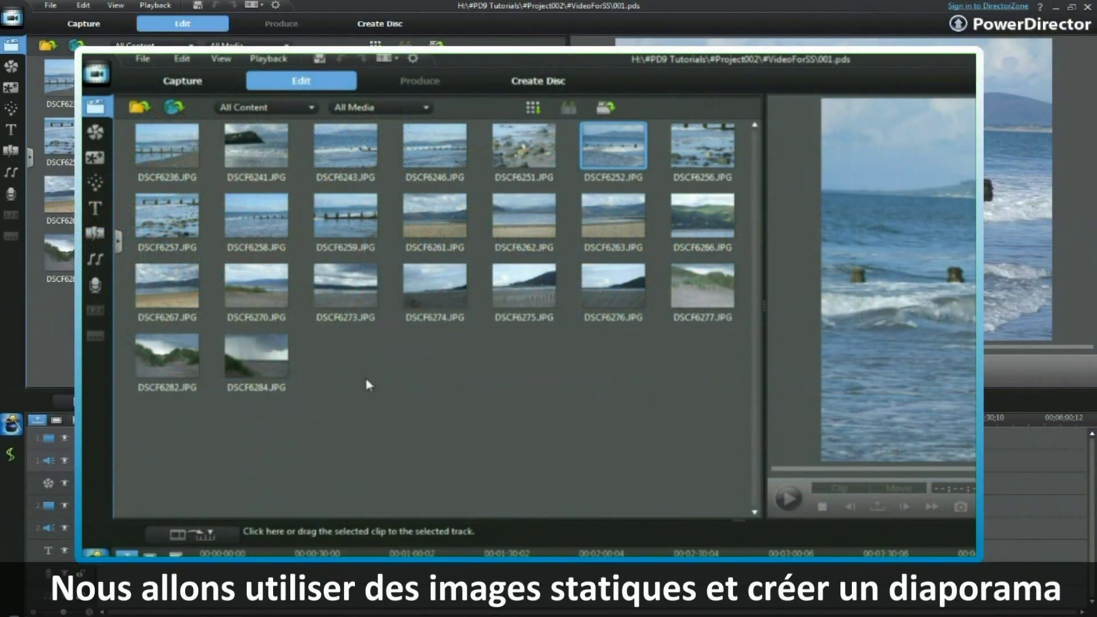
# Select the beach photos, including DSCF6263, and place them on video track 1
pyautogui.click(573, 447)
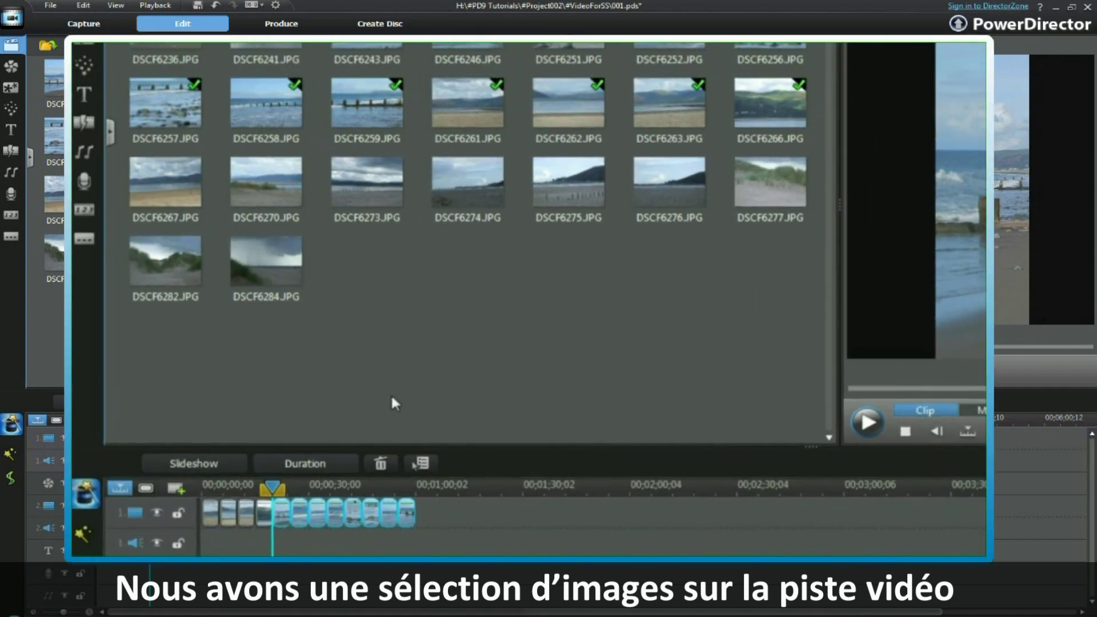
pyautogui.click(702, 114)
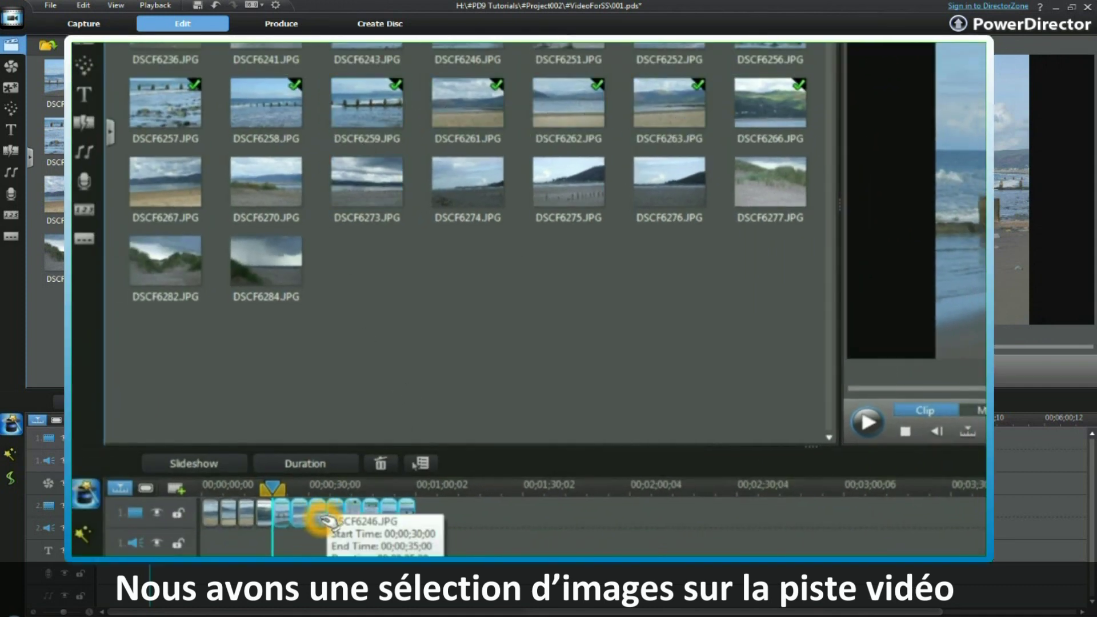
pyautogui.click(295, 96)
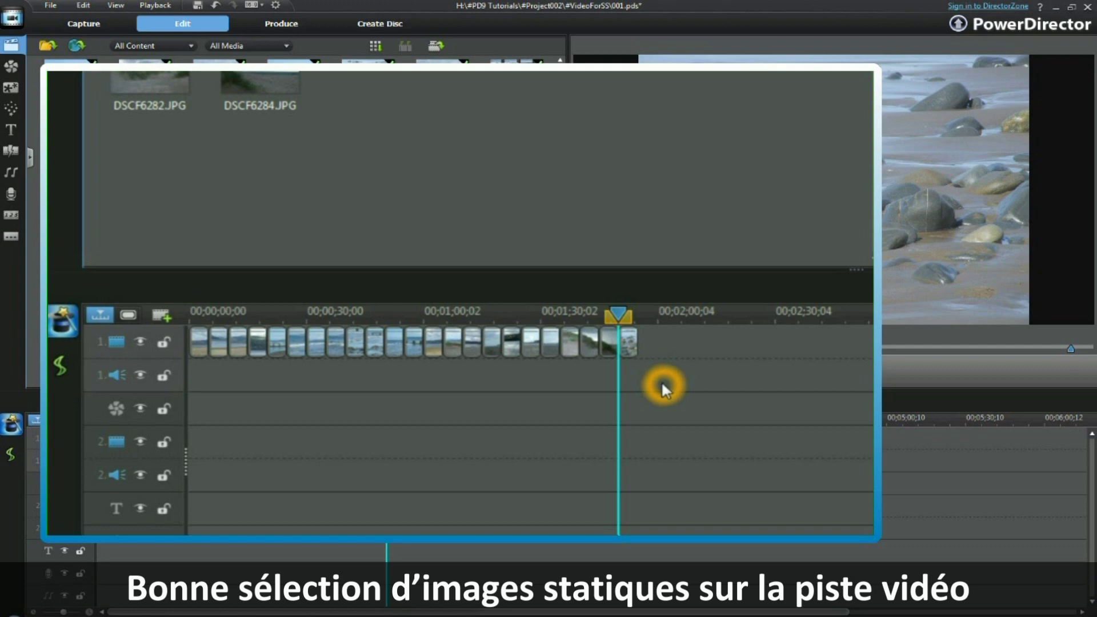
# Select every photo clip from first to last on the track and make them a slideshow
pyautogui.click(195, 345)
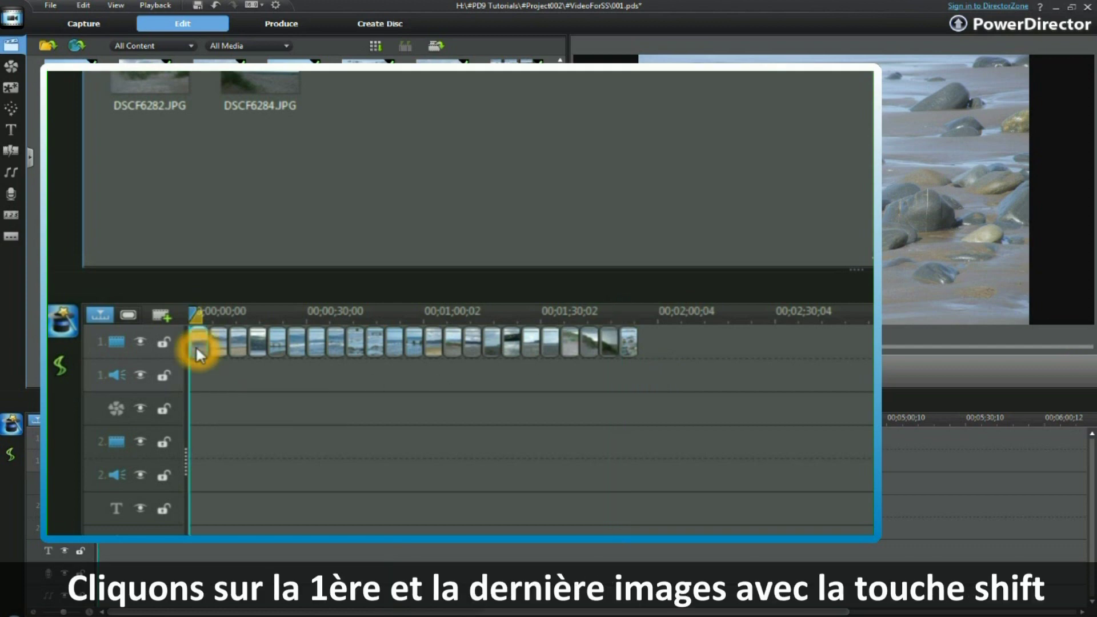
pyautogui.keyDown('shift'); pyautogui.click(631, 345); pyautogui.keyUp('shift')
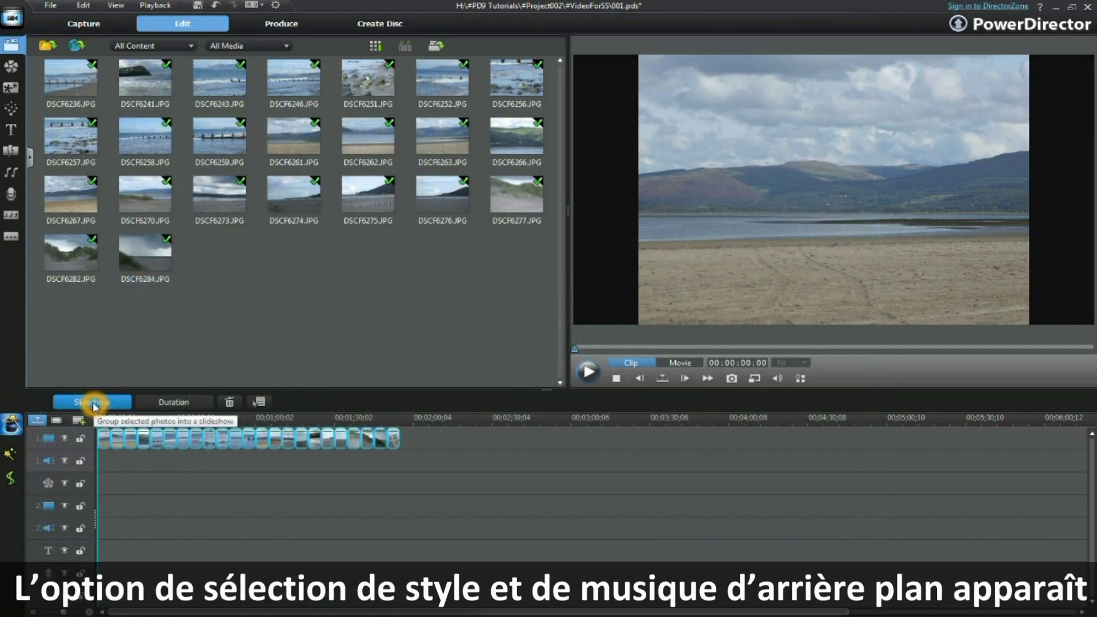
pyautogui.click(93, 403)
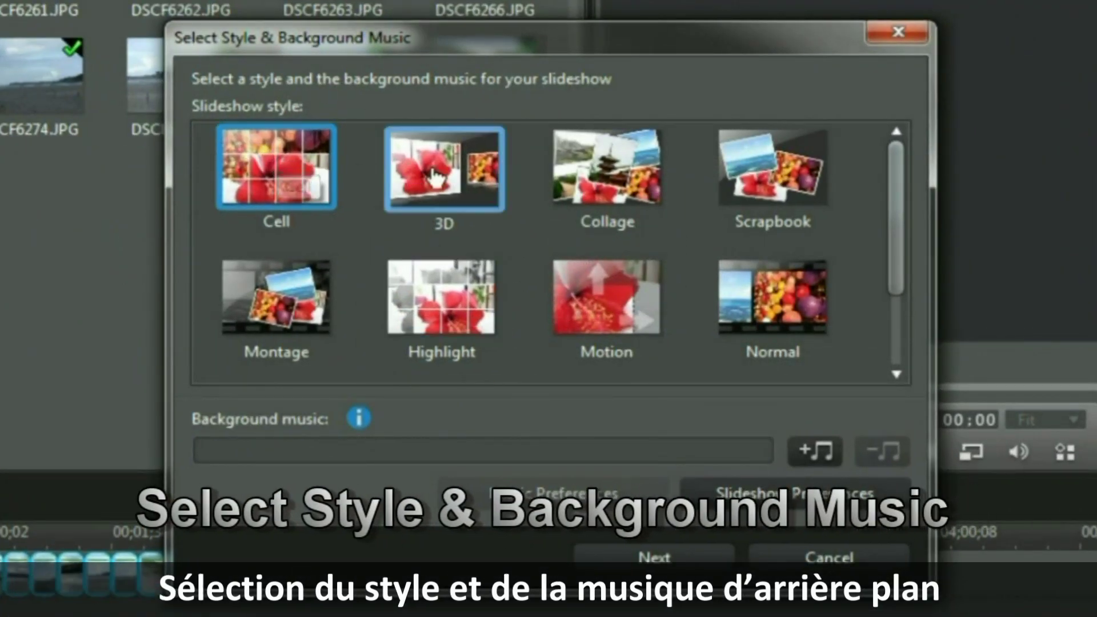
# Choose the Camera slideshow style
pyautogui.click(784, 346)
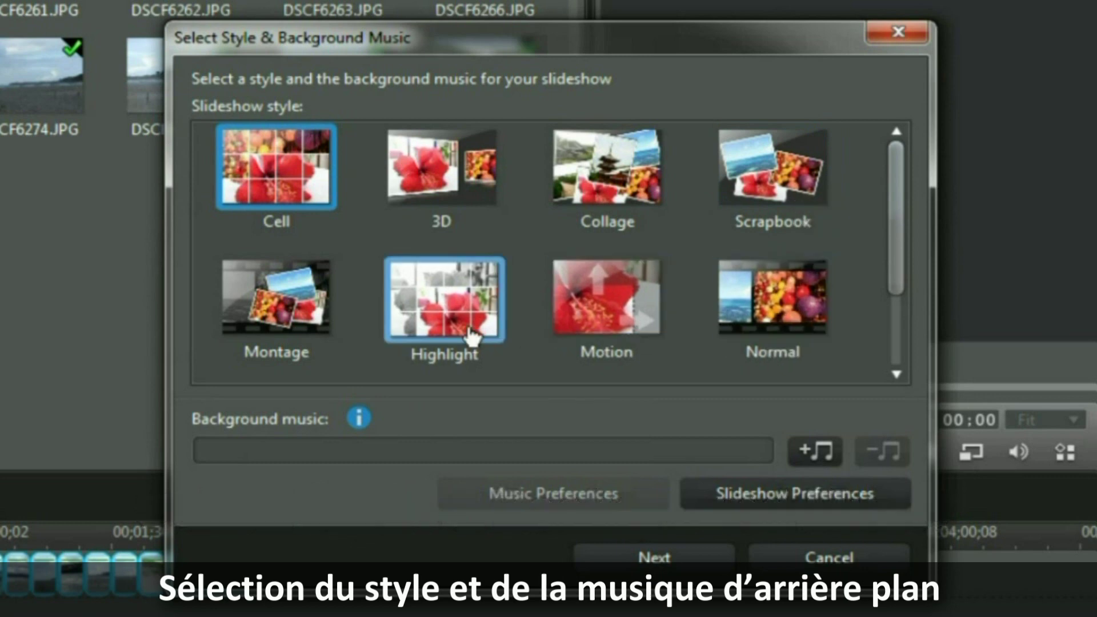
pyautogui.click(898, 230)
pyautogui.moveTo(897, 231); pyautogui.dragTo(897, 357)
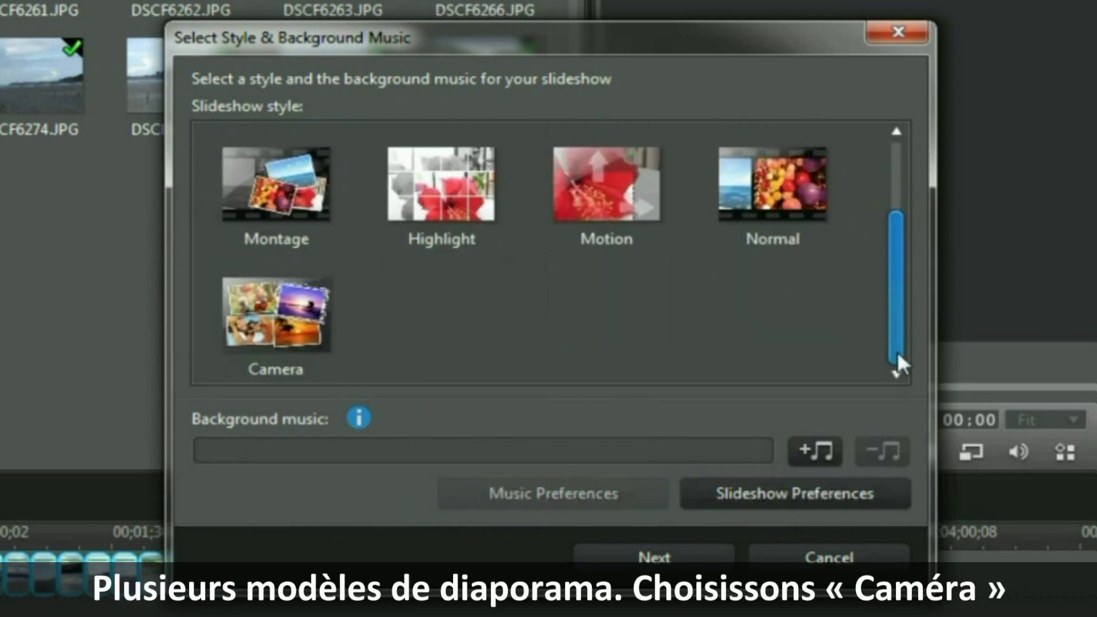
pyautogui.click(316, 336)
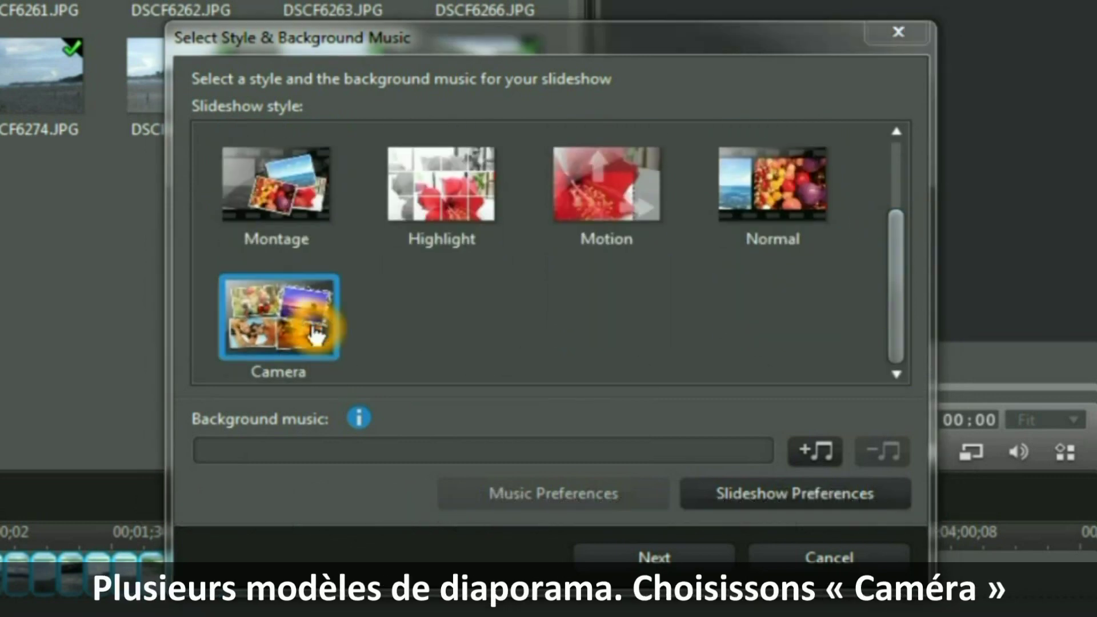
# Add 1905Camptown Races.mp3 as the slideshow's background music
pyautogui.click(815, 450)
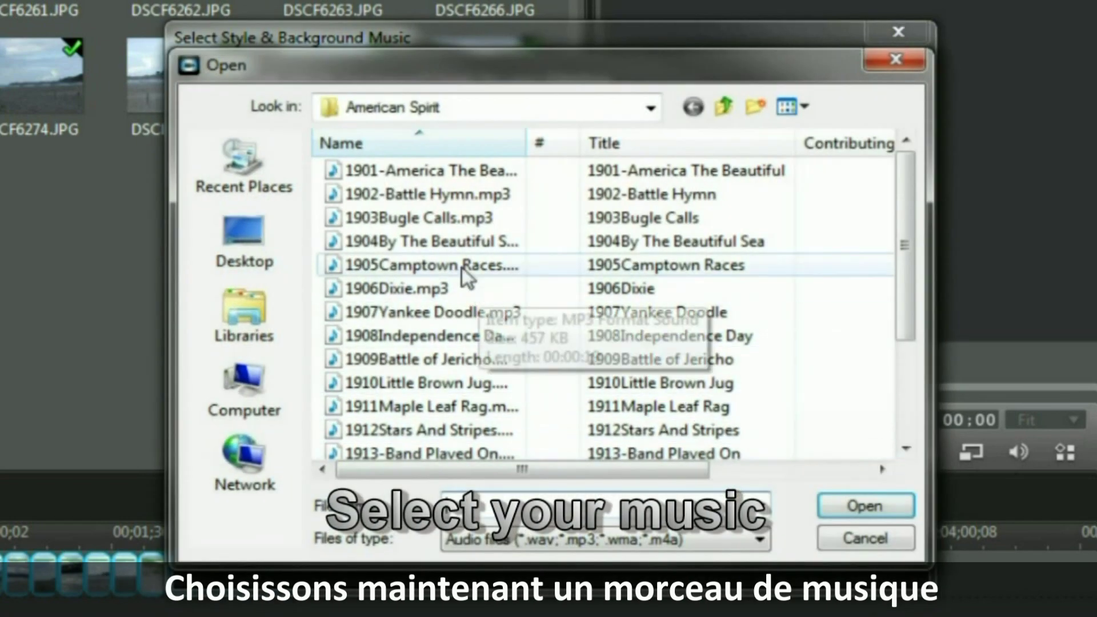
pyautogui.click(460, 266)
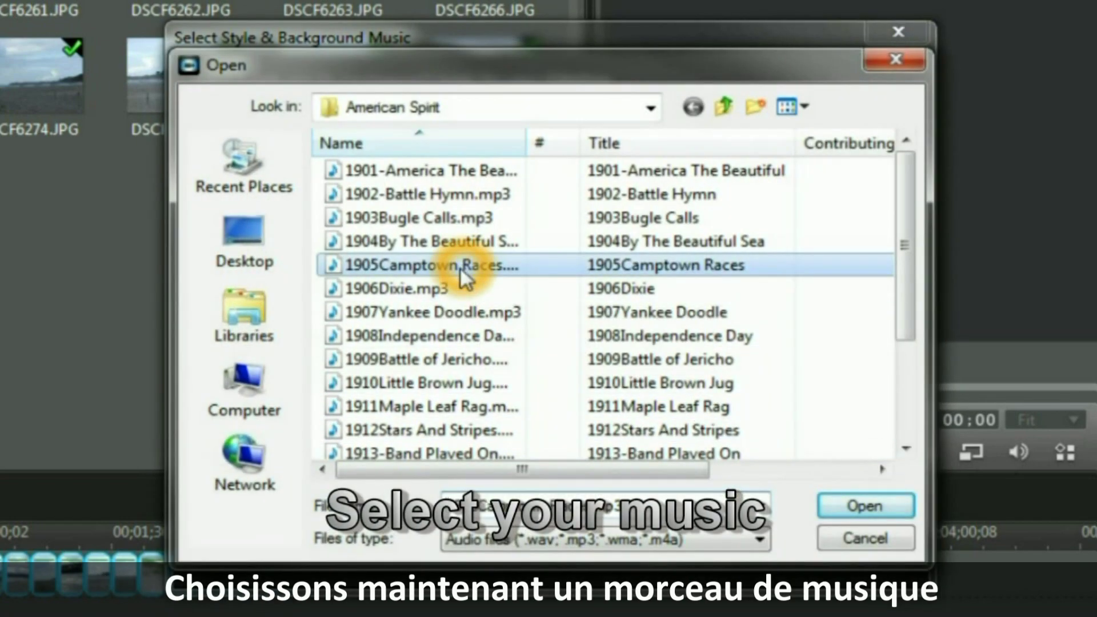
pyautogui.click(862, 506)
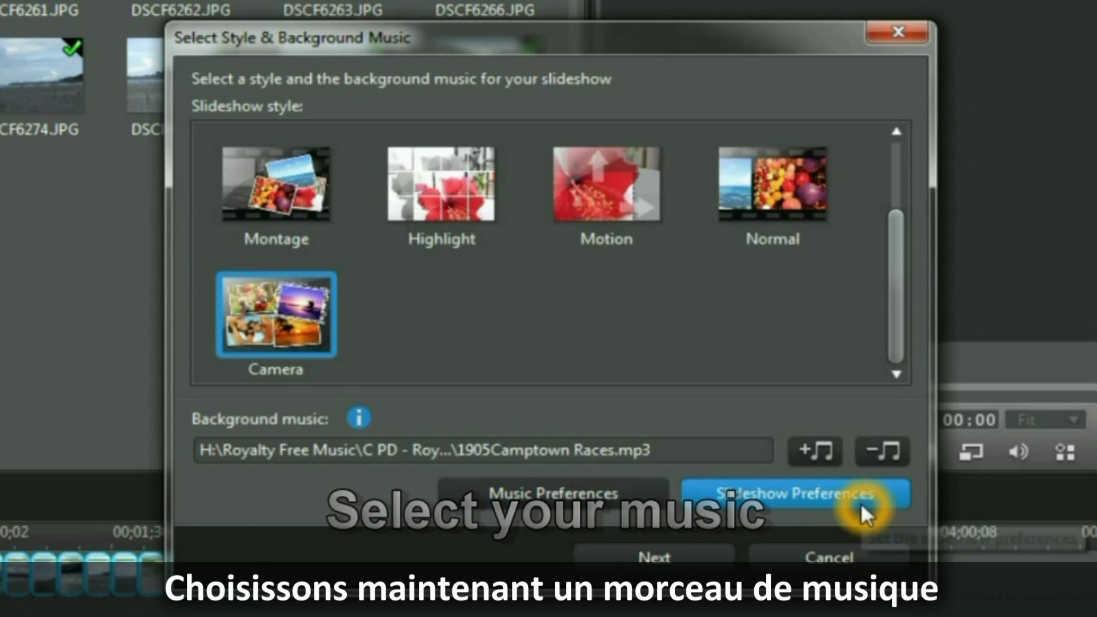
# Keep Fit music to photos and Timeline order in slideshow preferences, and open music preferences
pyautogui.click(742, 492)
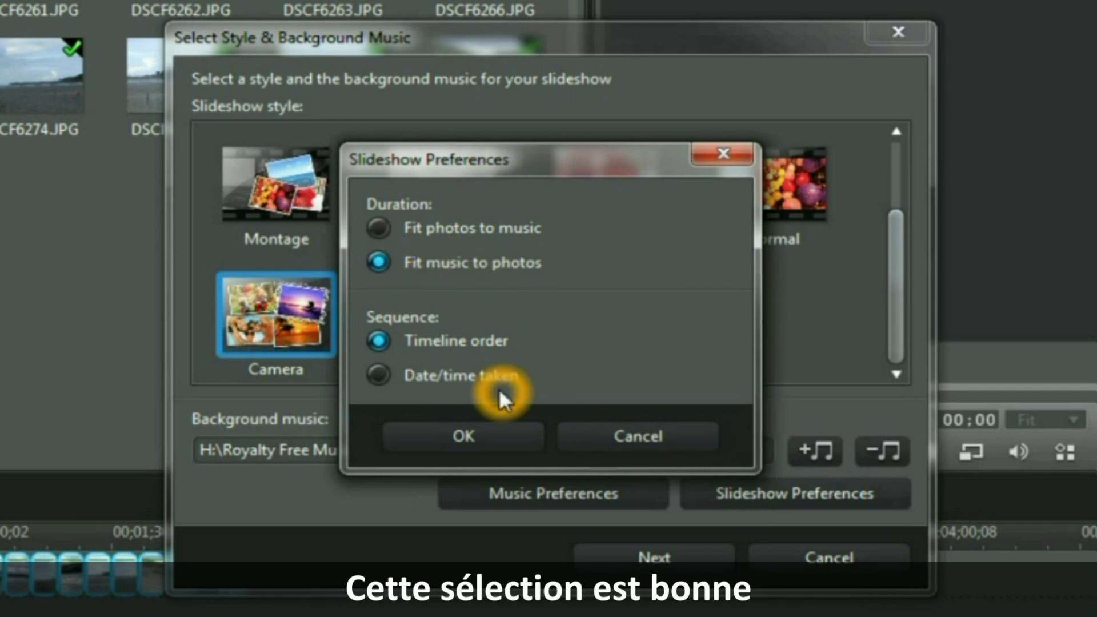
pyautogui.click(472, 440)
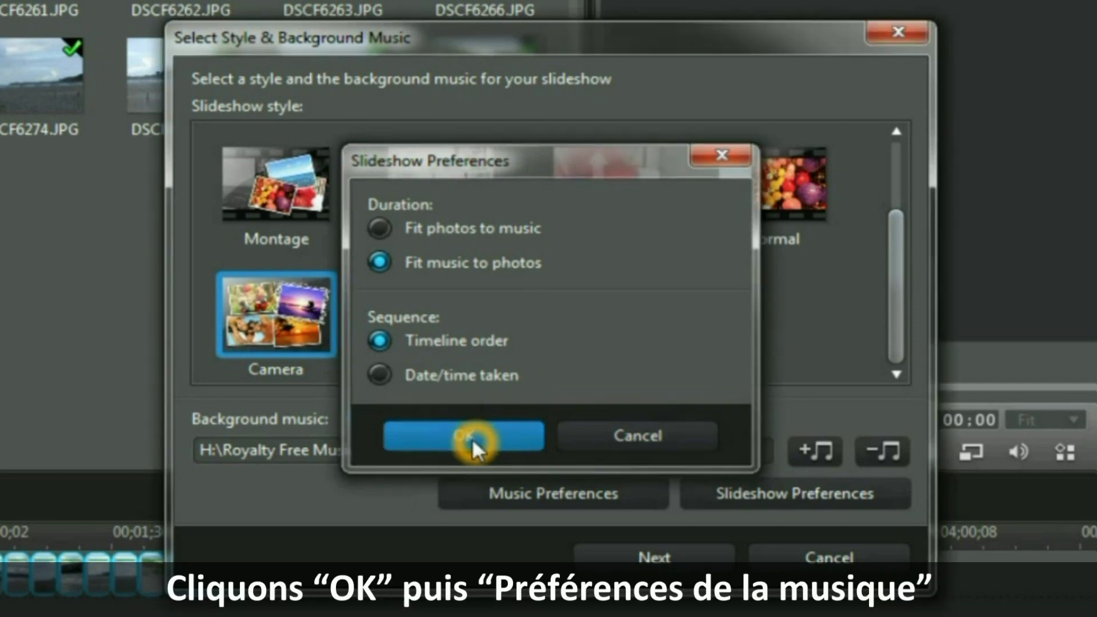
pyautogui.click(512, 491)
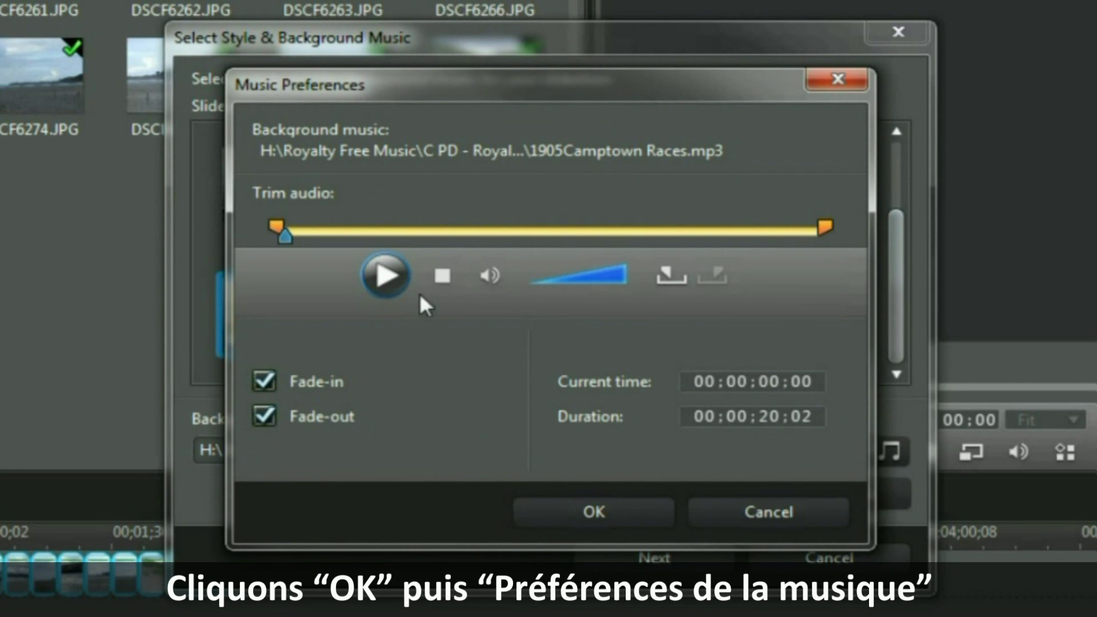
# Play and then pause the Camptown Races track to listen to it
pyautogui.click(282, 152)
pyautogui.click(694, 172)
pyautogui.click(388, 283)
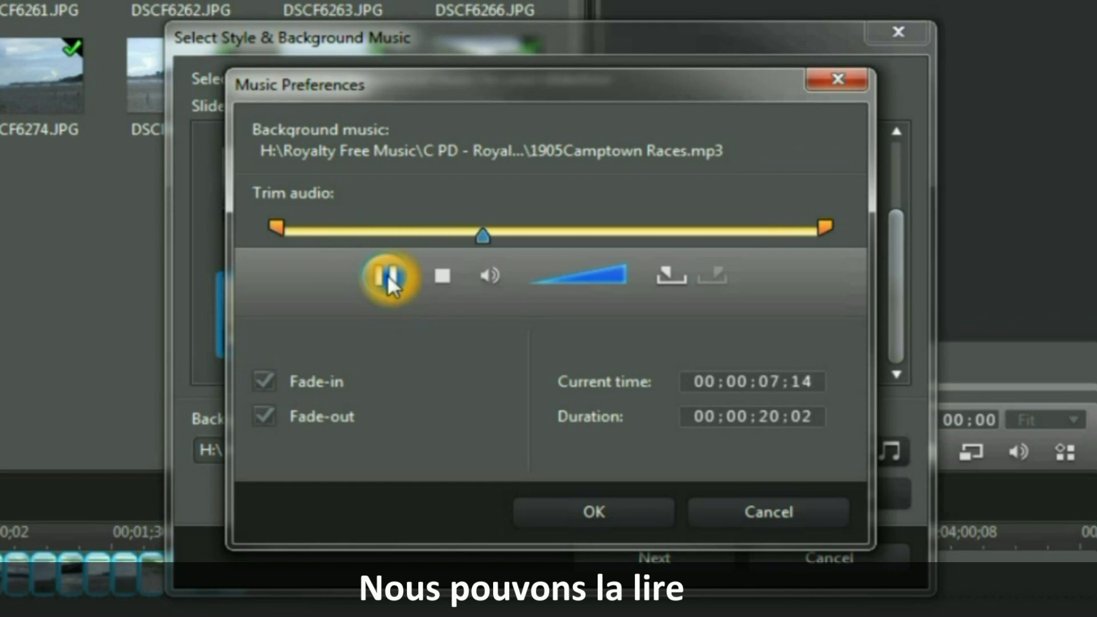
pyautogui.click(389, 280)
pyautogui.click(522, 427)
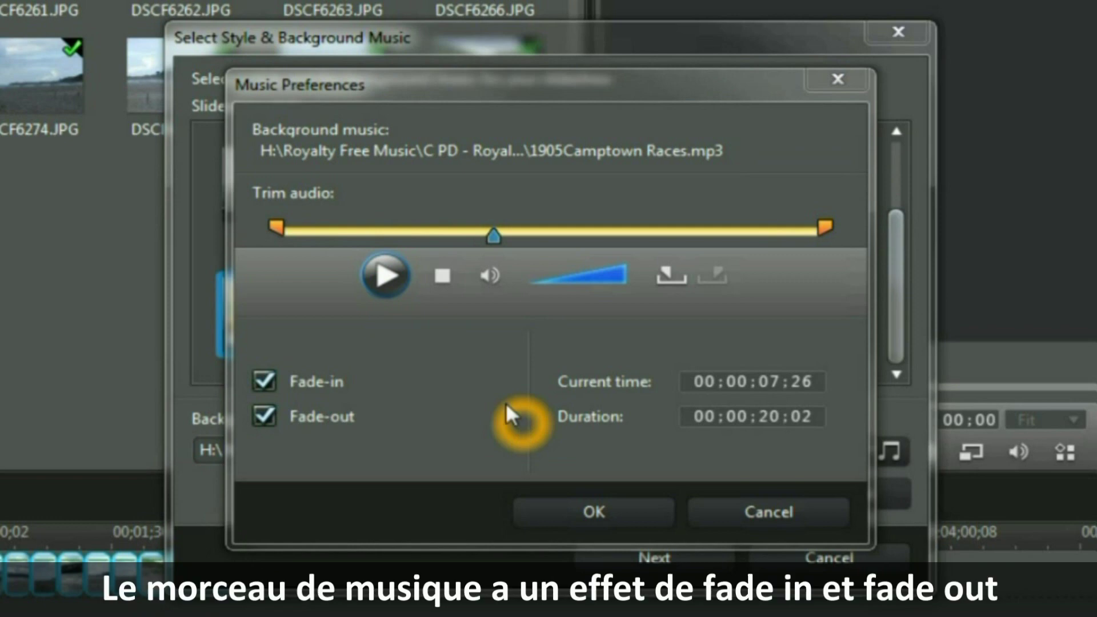
pyautogui.click(445, 392)
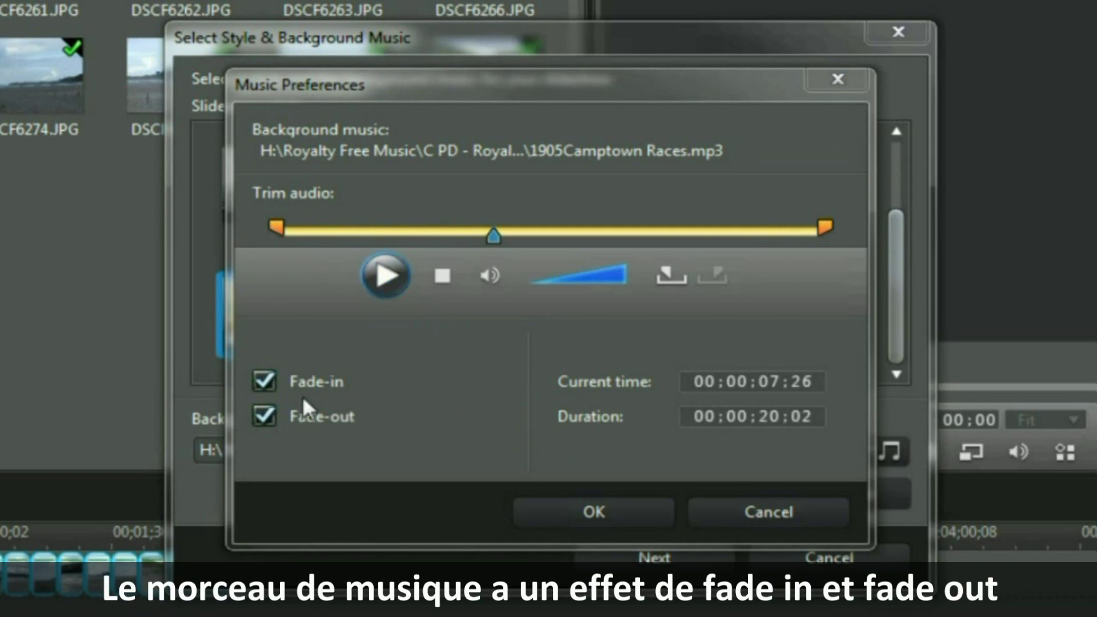
# Turn off both fade-in and fade-out for the background music and confirm
pyautogui.click(260, 382)
pyautogui.click(260, 417)
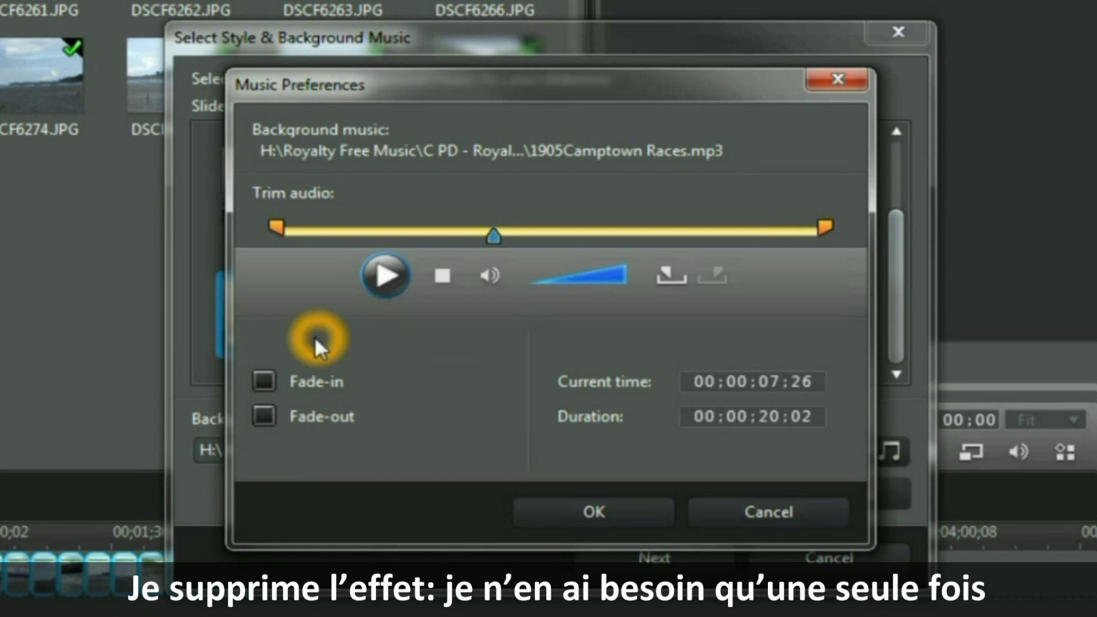
pyautogui.click(579, 510)
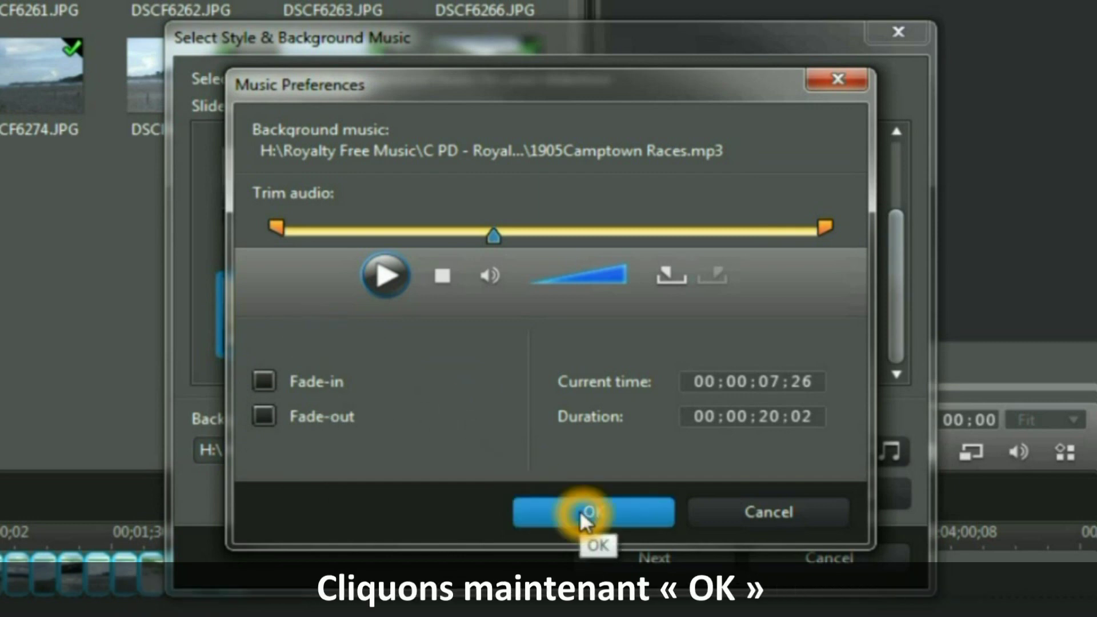
pyautogui.click(579, 509)
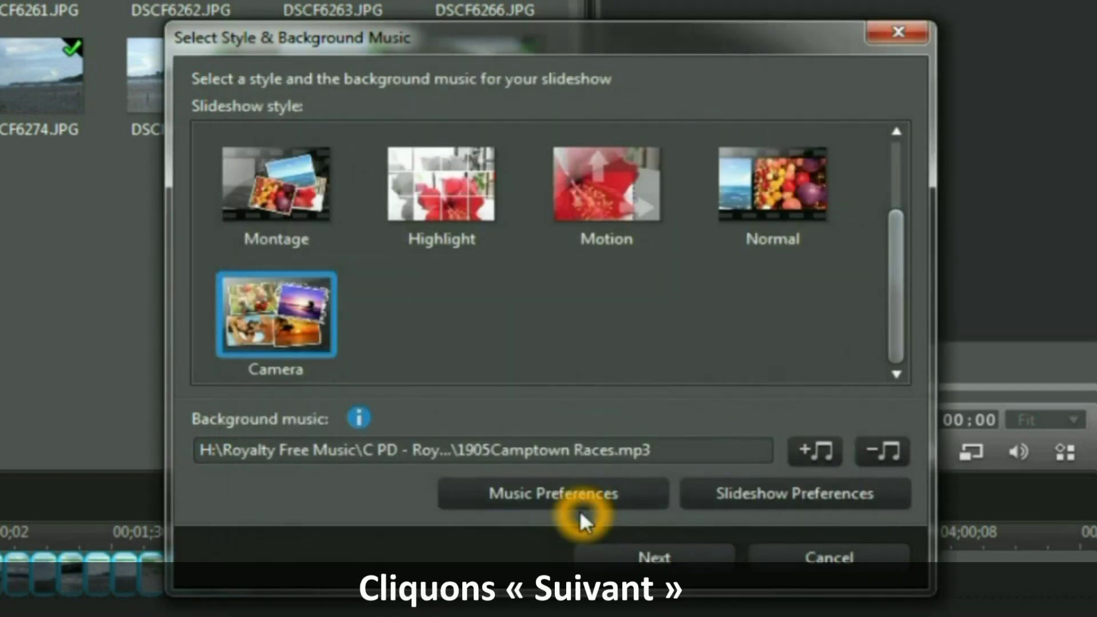
# Build the Camera-style slideshow and play its preview forward to 00:00:58:06
pyautogui.click(685, 566)
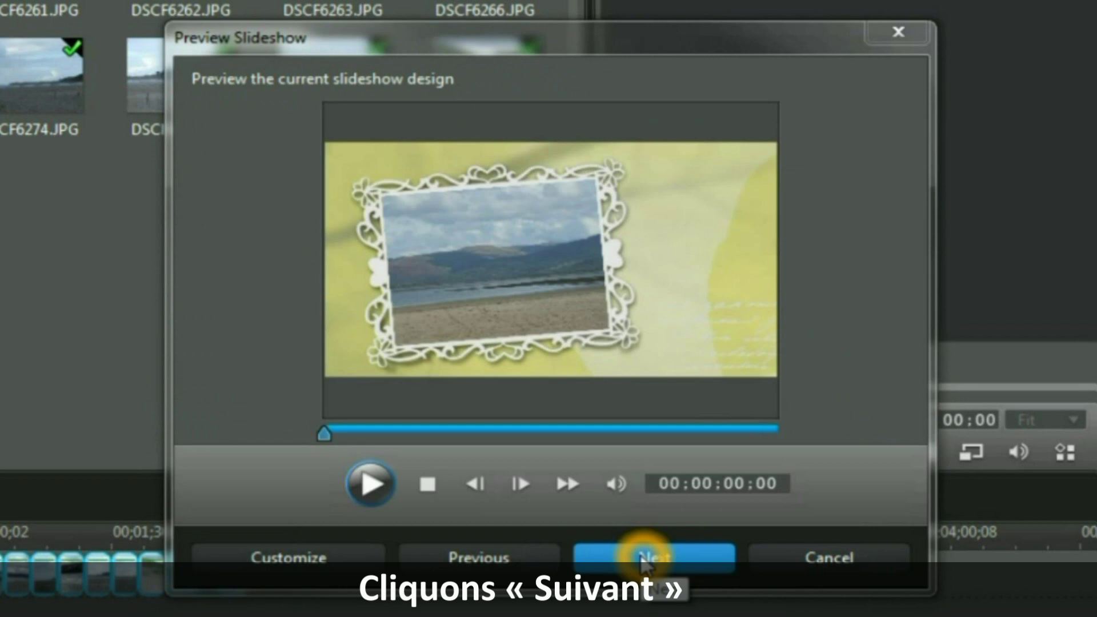
pyautogui.click(372, 484)
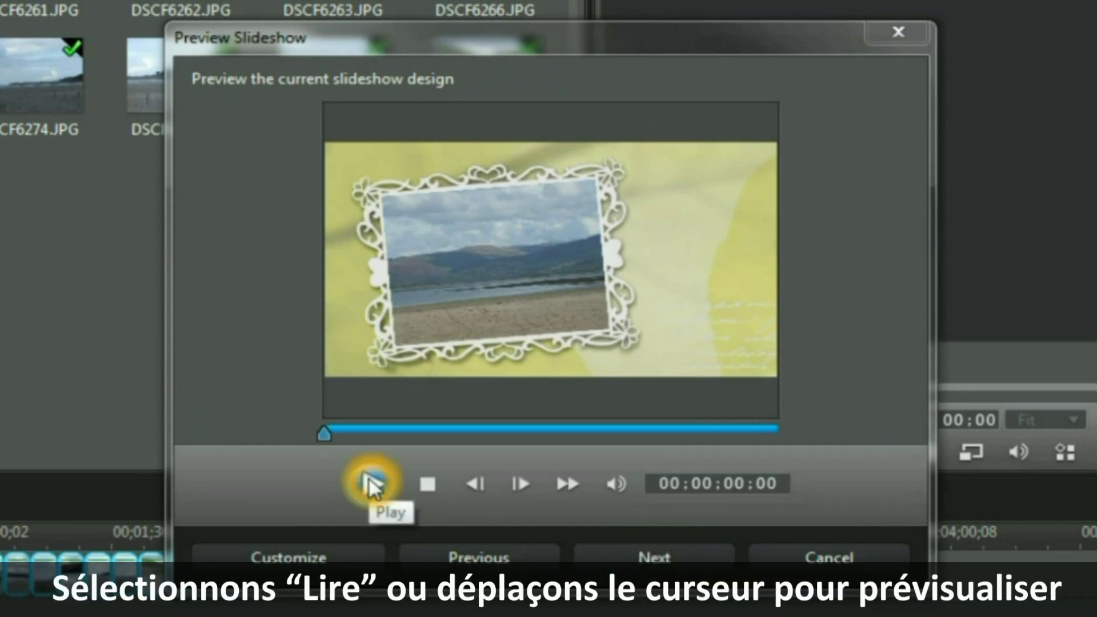
pyautogui.moveTo(324, 434); pyautogui.dragTo(520, 436)
pyautogui.click(595, 435)
pyautogui.click(652, 435)
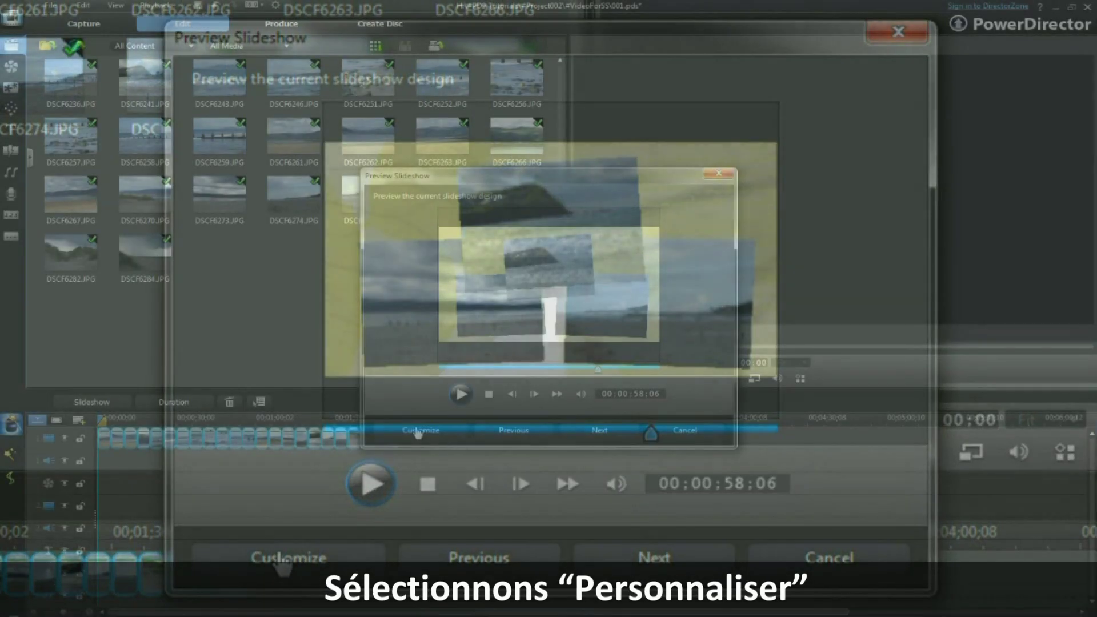
# Open Slideshow Designer and move the third slide's centre photo into unused photos
pyautogui.click(419, 431)
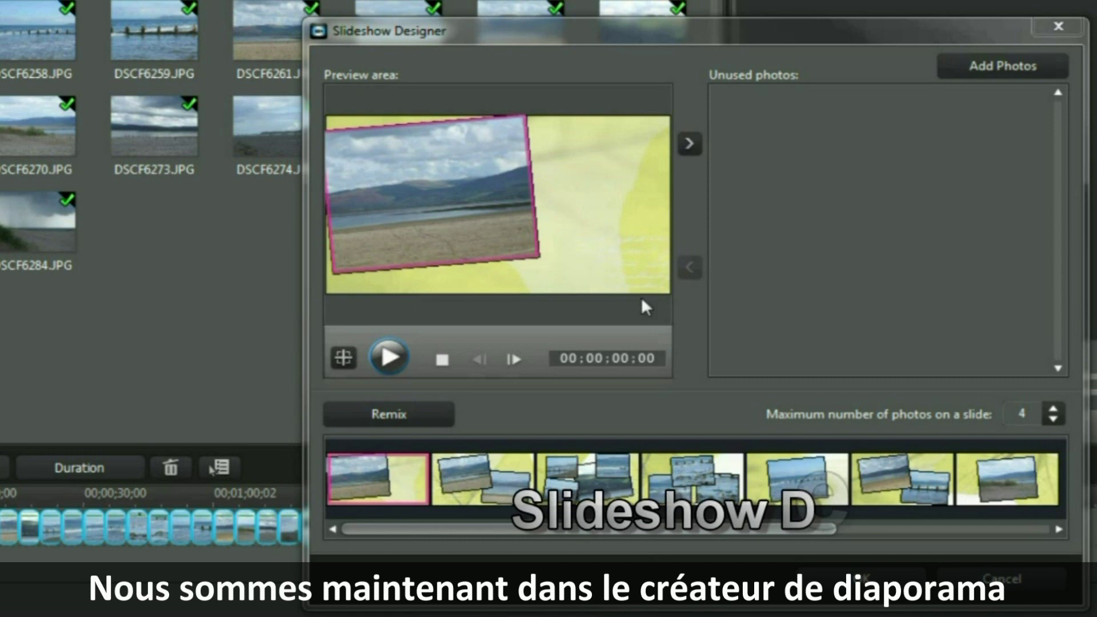
pyautogui.click(587, 475)
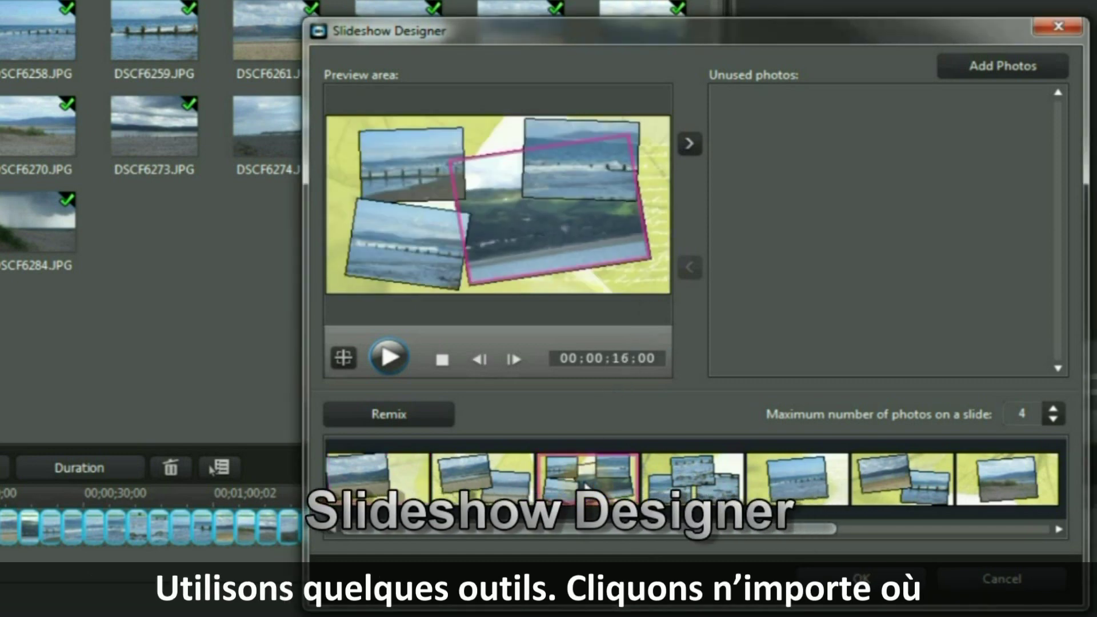
pyautogui.moveTo(524, 227); pyautogui.dragTo(835, 317)
pyautogui.moveTo(402, 152); pyautogui.dragTo(551, 208)
# Put DSCF6266 back on the third slide and swap DSCF6258 for DSCF6246 on slide five
pyautogui.moveTo(398, 268); pyautogui.dragTo(904, 326)
pyautogui.moveTo(782, 131); pyautogui.dragTo(421, 177)
pyautogui.click(821, 495)
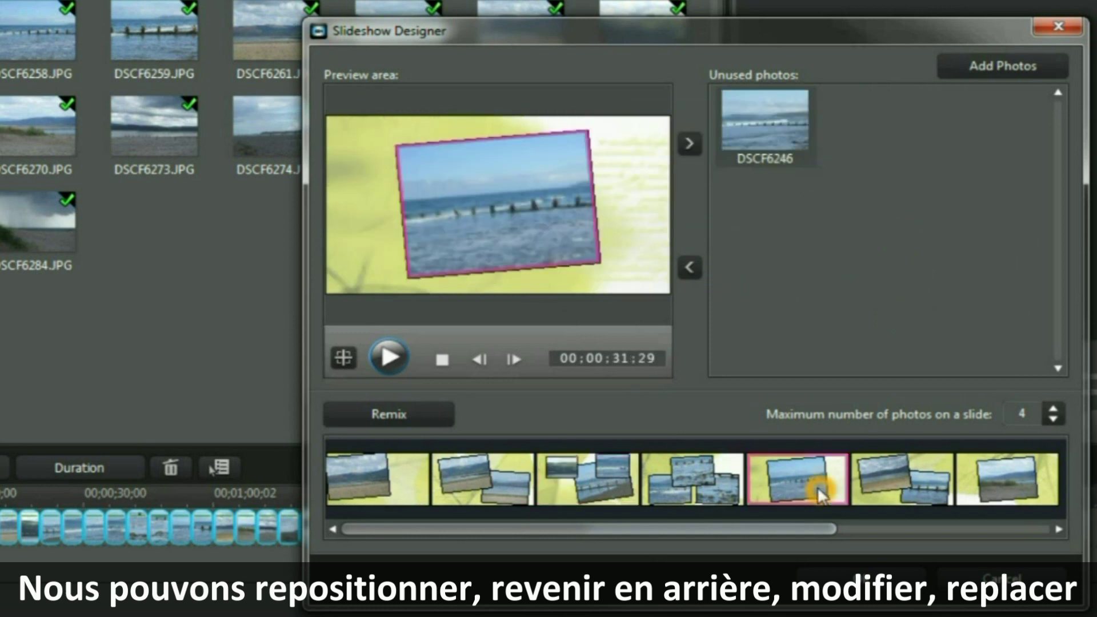
pyautogui.moveTo(512, 206); pyautogui.dragTo(862, 251)
pyautogui.moveTo(771, 126); pyautogui.dragTo(480, 215)
pyautogui.click(639, 222)
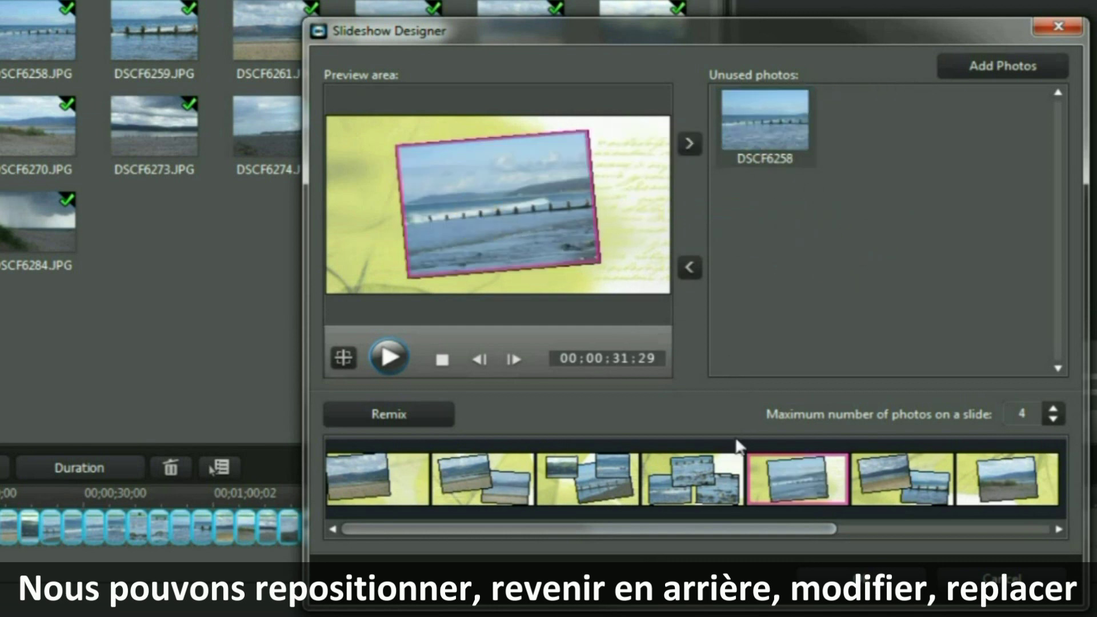
# Place DSCF6258 into the third slide, leaving no unused photos
pyautogui.click(699, 484)
pyautogui.click(717, 483)
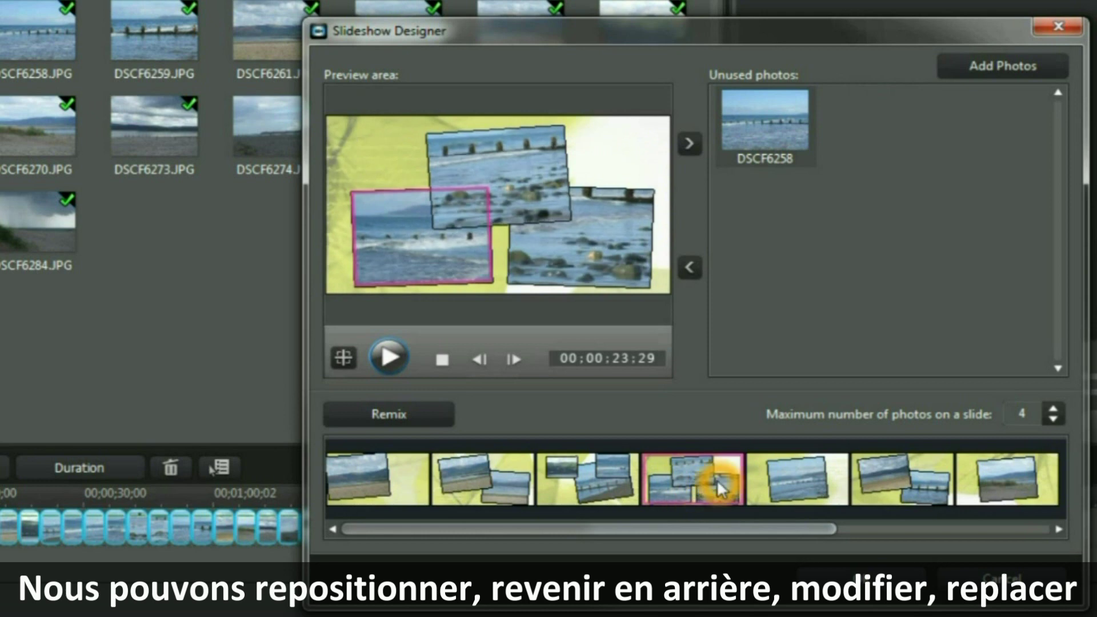
pyautogui.moveTo(759, 122); pyautogui.dragTo(415, 185)
pyautogui.moveTo(594, 490); pyautogui.dragTo(594, 490)
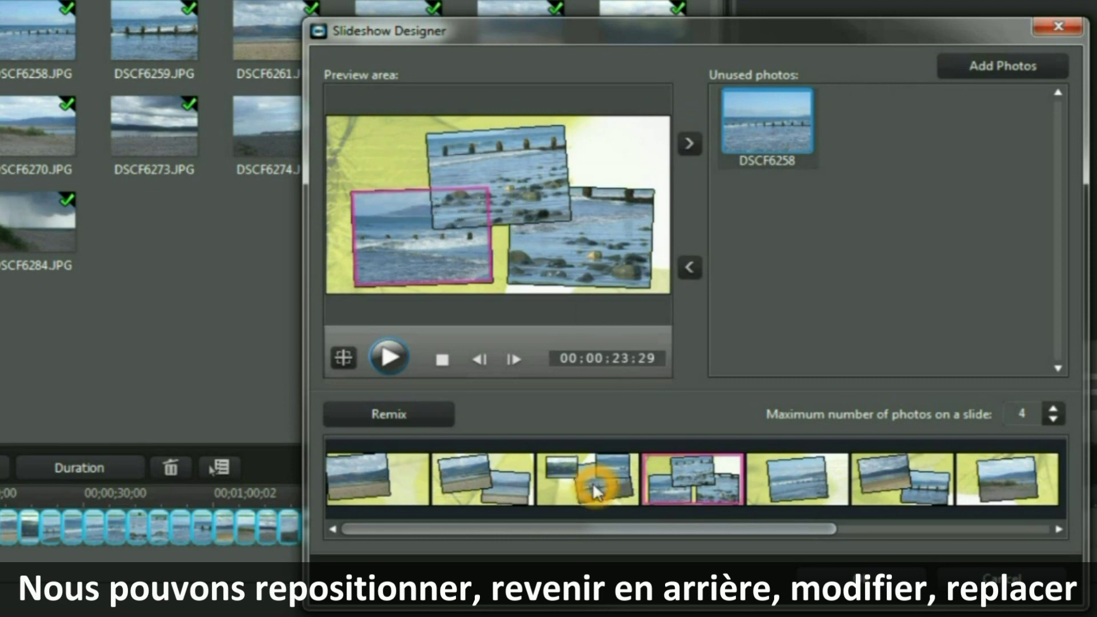
pyautogui.moveTo(748, 143); pyautogui.dragTo(404, 238)
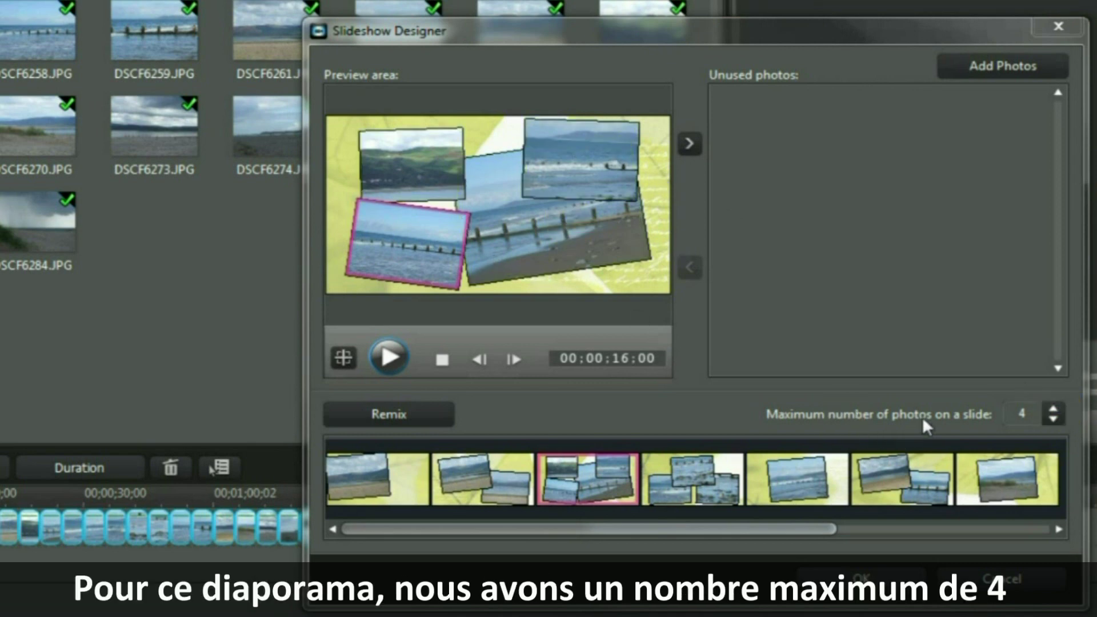
# Lower the maximum photos per slide and remix the slideshow into new slides
pyautogui.click(1053, 419)
pyautogui.click(1055, 421)
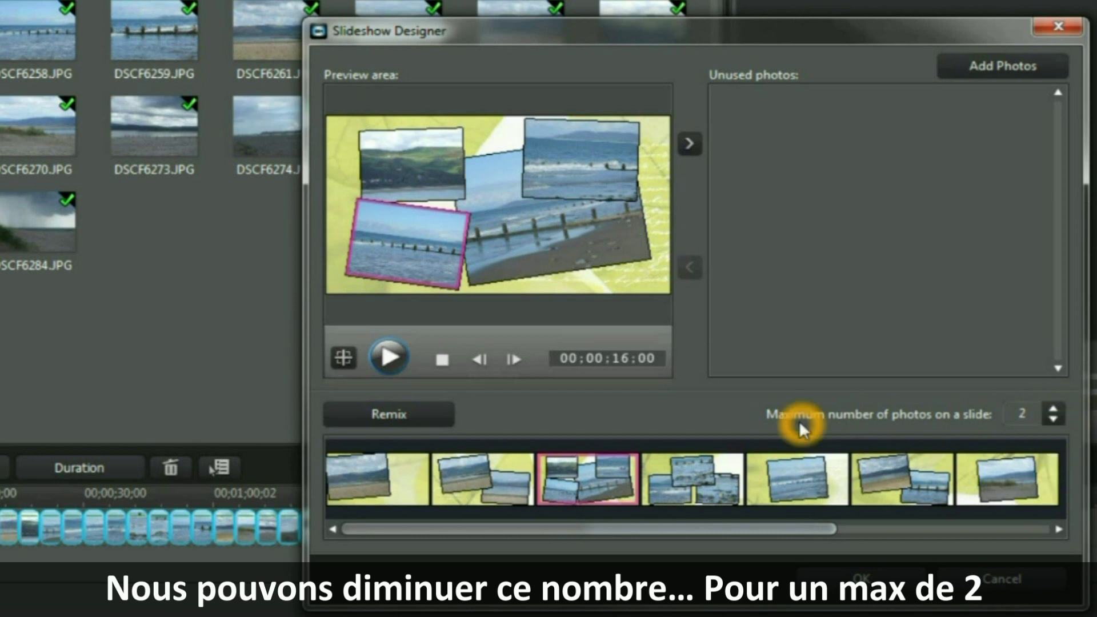
pyautogui.click(397, 423)
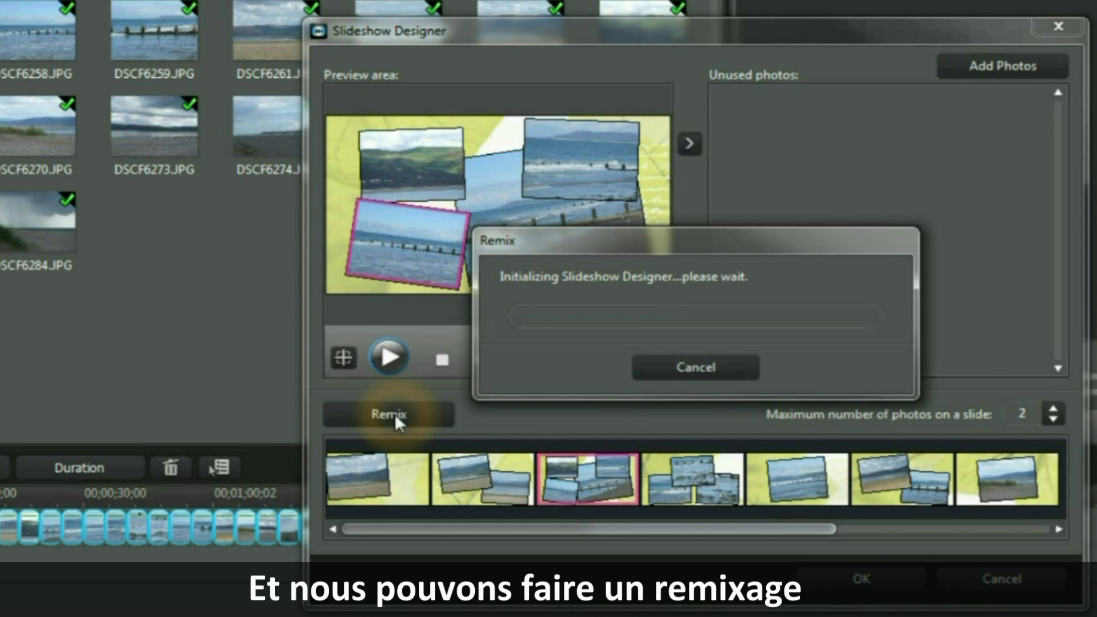
pyautogui.click(545, 457)
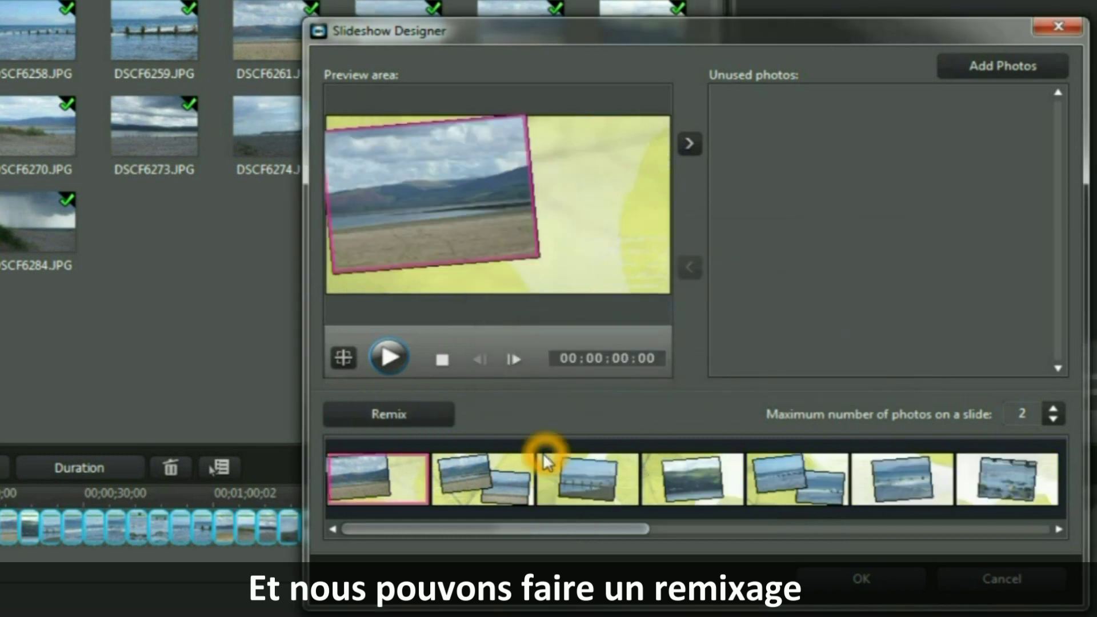
pyautogui.click(343, 358)
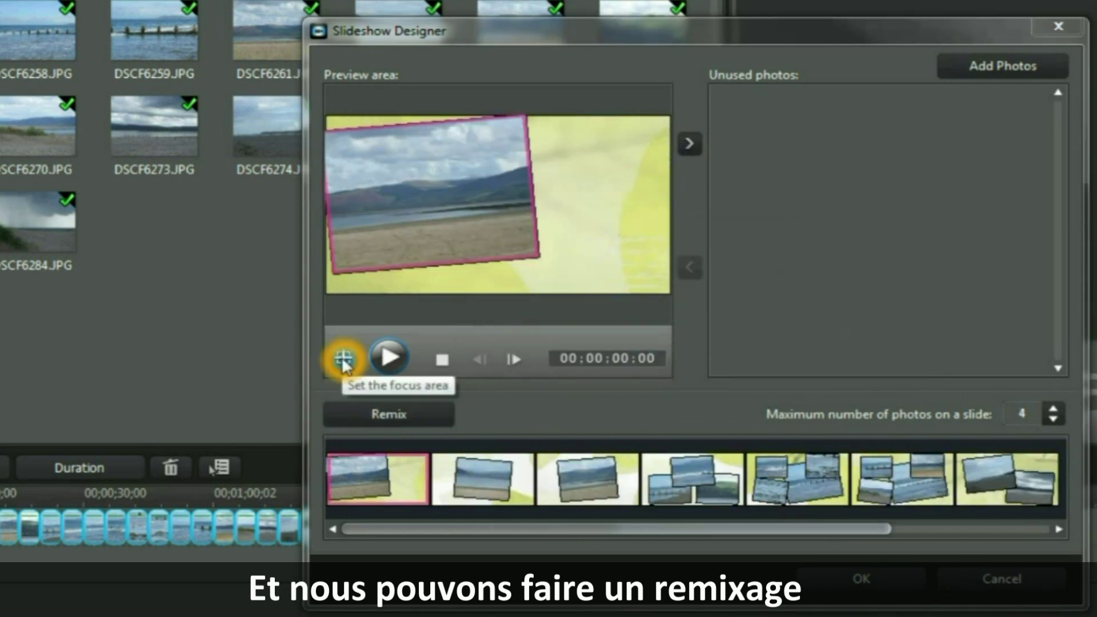
# Shrink the first slide's focus area, shift it right and down, and close the editor
pyautogui.moveTo(282, 225); pyautogui.dragTo(239, 194)
pyautogui.moveTo(168, 155); pyautogui.dragTo(210, 165)
pyautogui.click(196, 179)
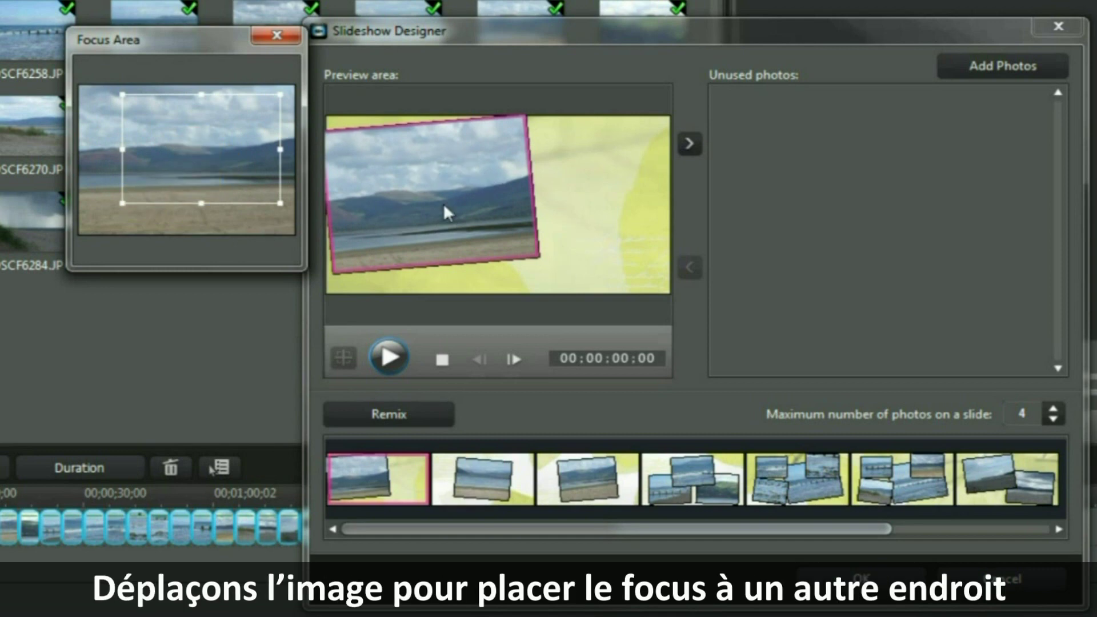
pyautogui.click(428, 264)
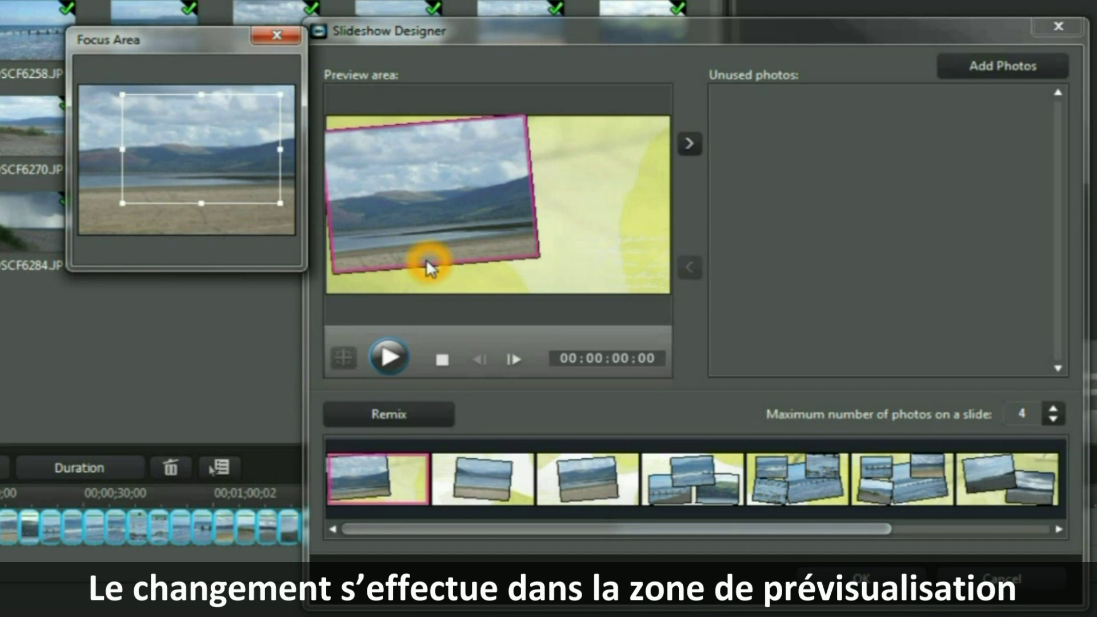
pyautogui.click(208, 122)
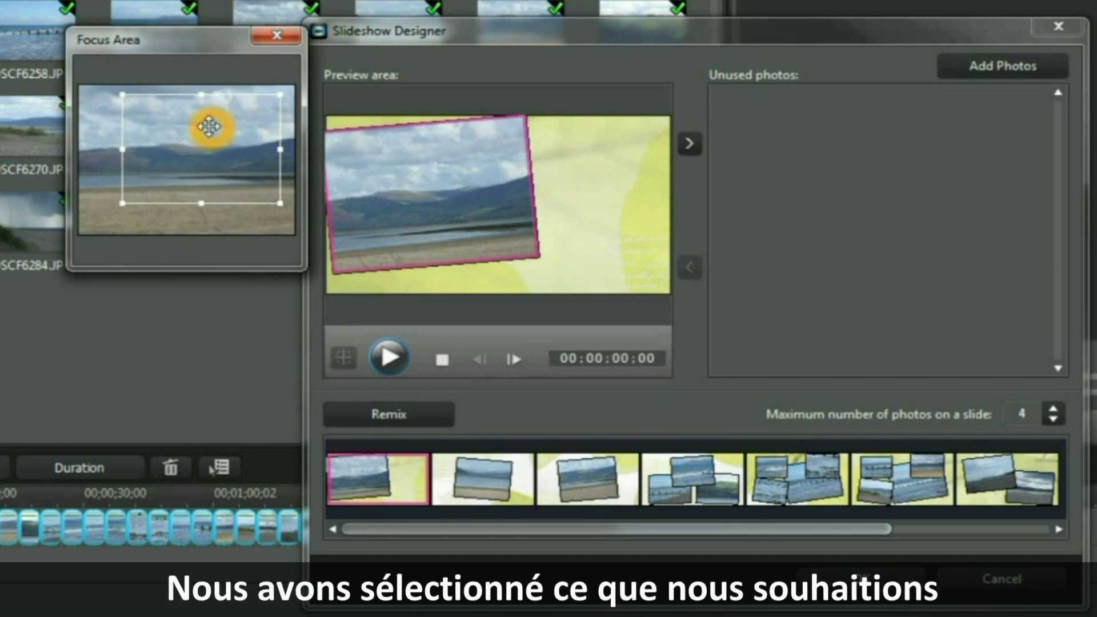
pyautogui.click(278, 35)
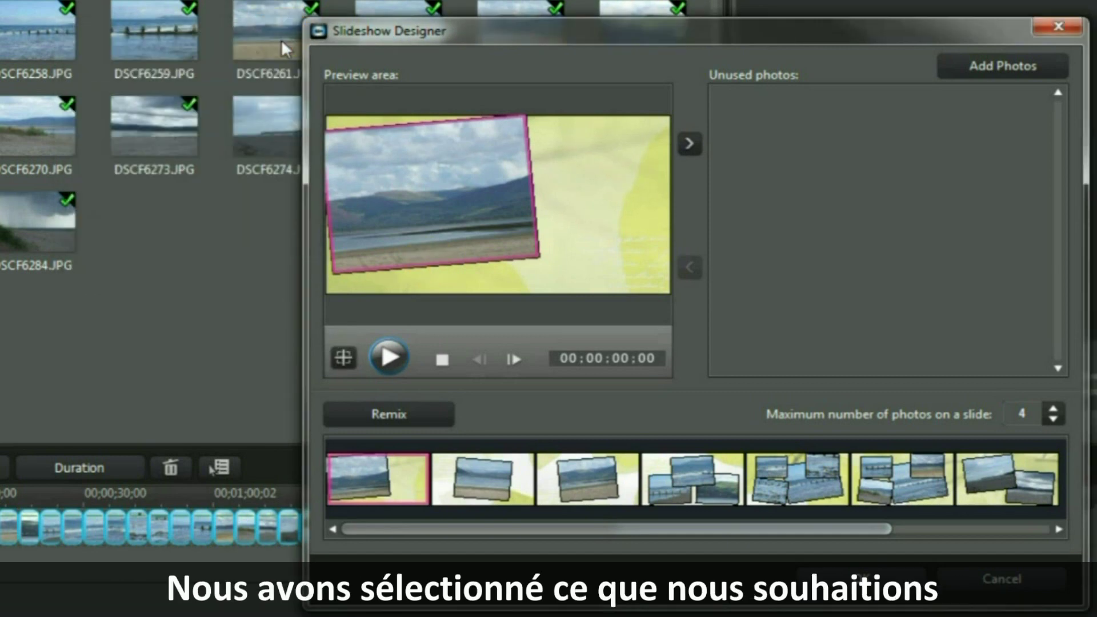
# Preview slide 5, try Add Photos, then accept the Slideshow Designer edits
pyautogui.click(540, 319)
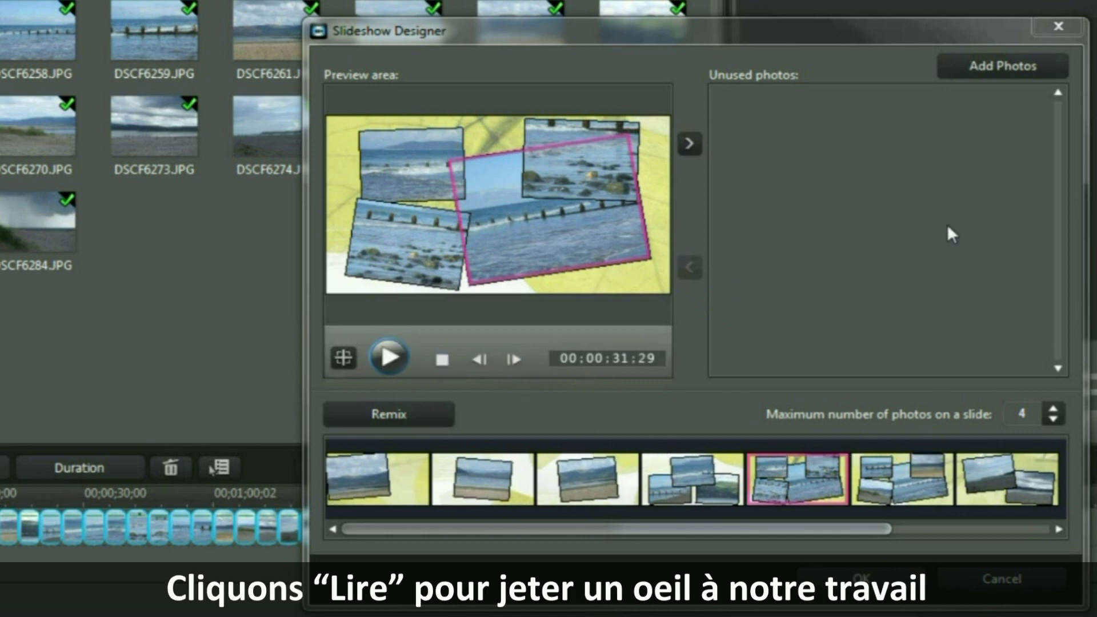
pyautogui.click(1004, 67)
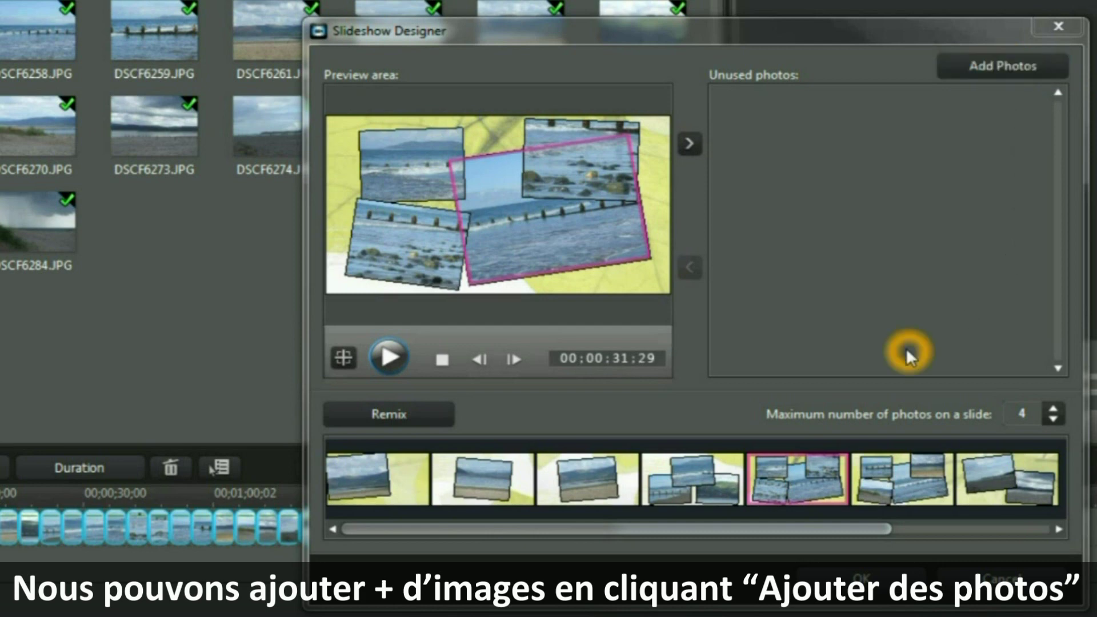
pyautogui.click(839, 587)
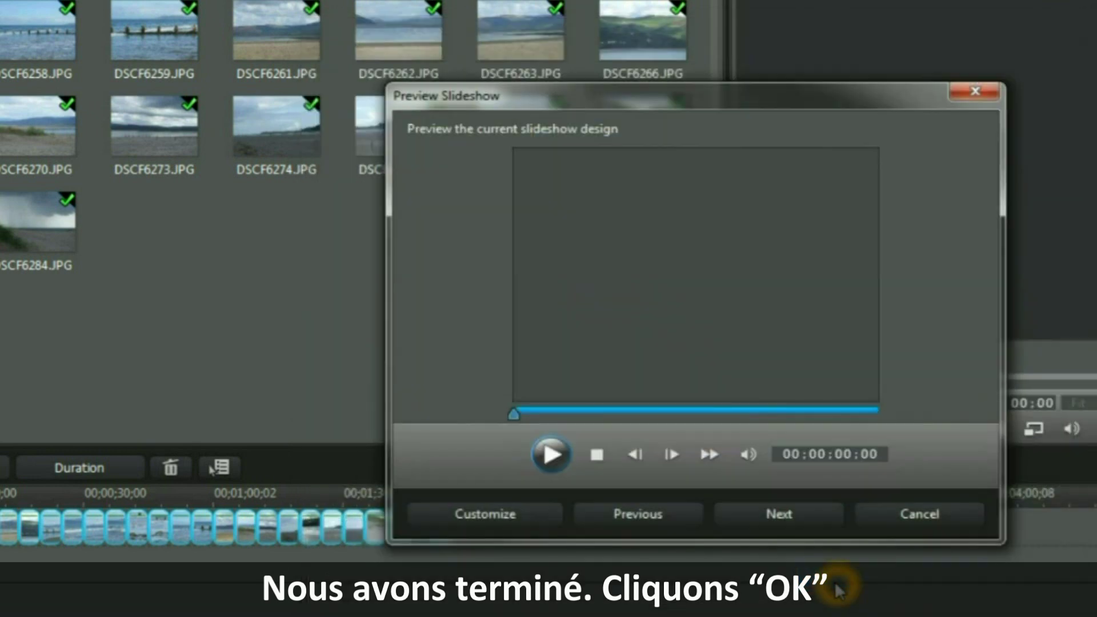
# Play and pause the slideshow preview, then advance to the Finished summary
pyautogui.click(554, 456)
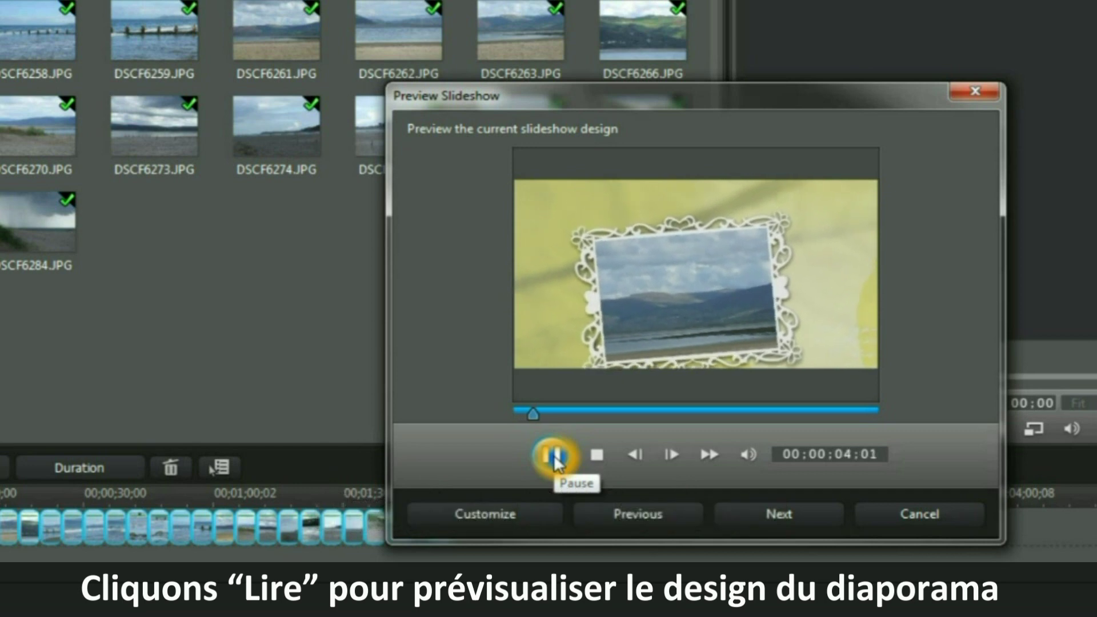
pyautogui.click(554, 456)
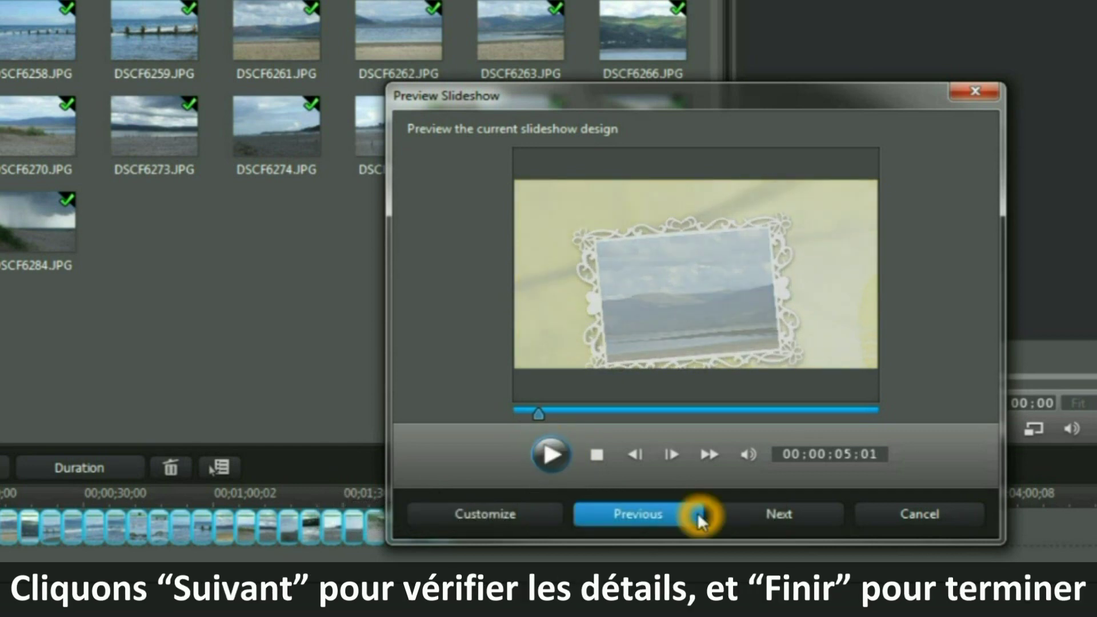
pyautogui.click(784, 516)
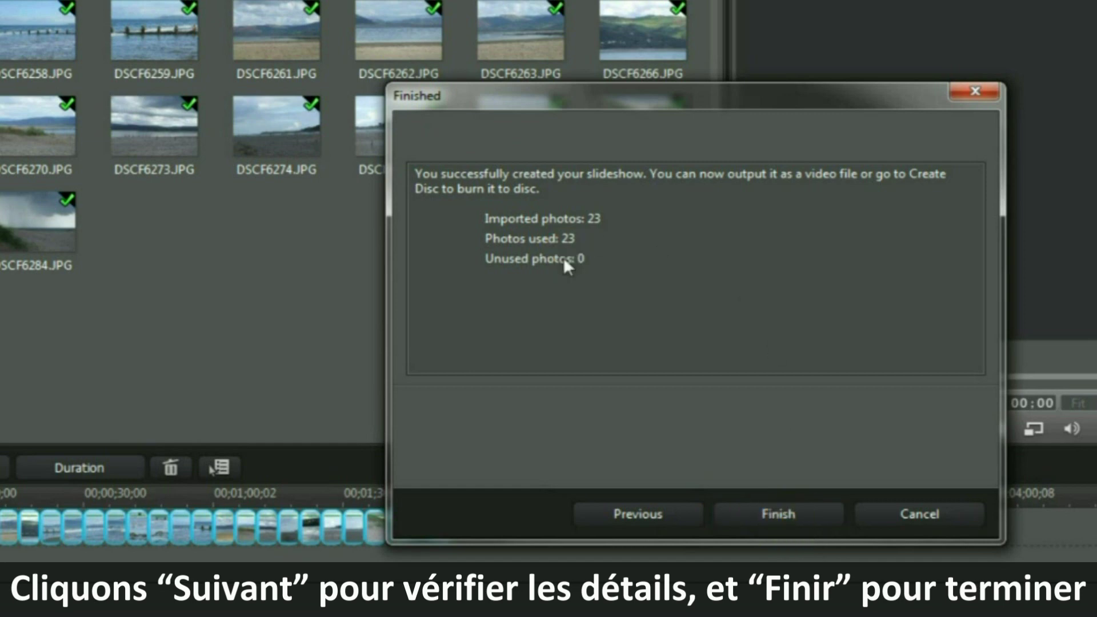
# Finish the wizard to place the slideshow on the timeline, then play it back
pyautogui.click(783, 517)
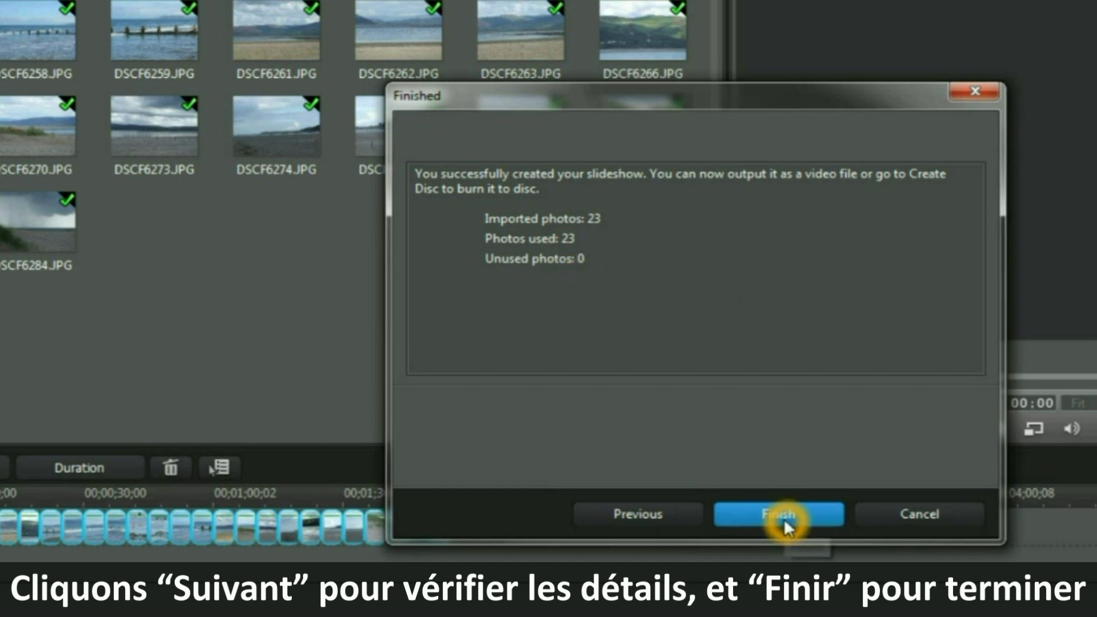
pyautogui.click(784, 519)
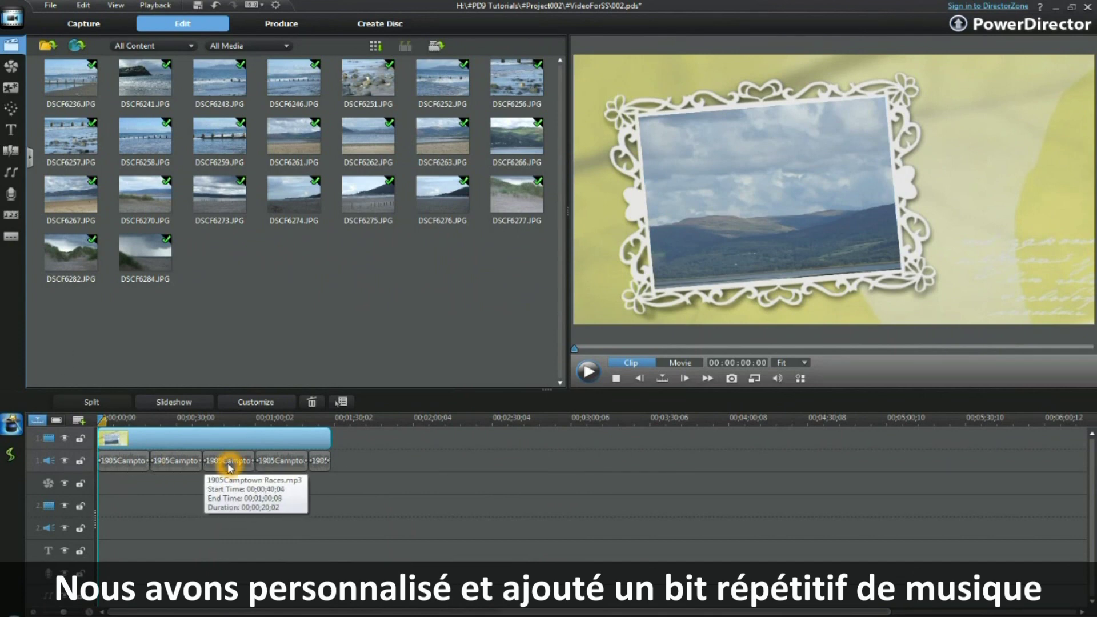
pyautogui.click(587, 374)
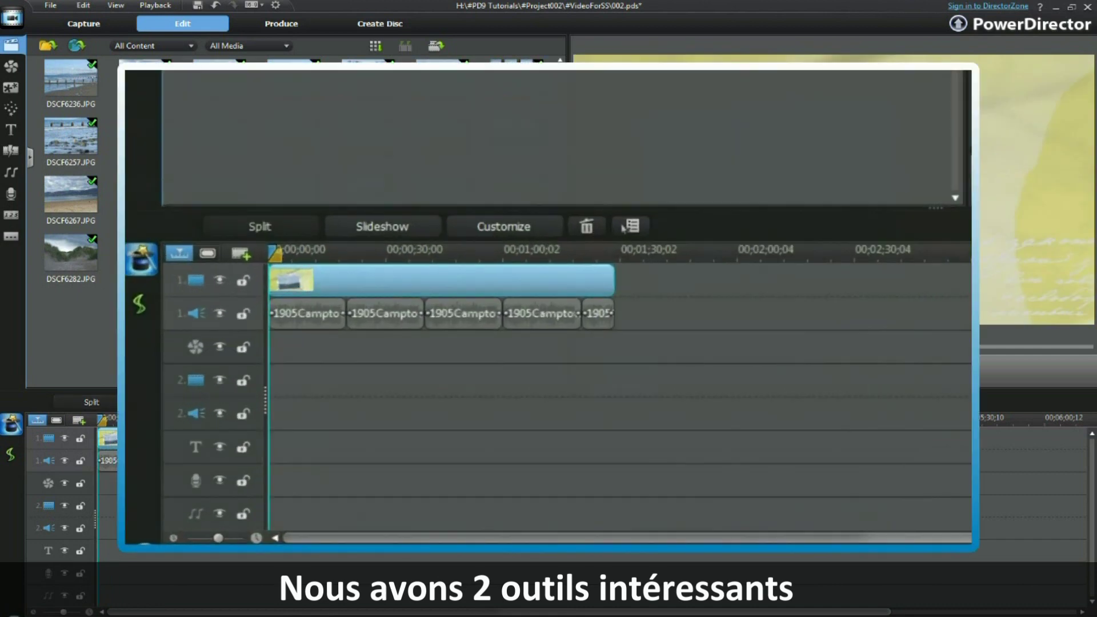
# Scrub the playhead, then reopen the track 1 slideshow clip in Slideshow Designer via Customize
pyautogui.click(104, 421)
pyautogui.moveTo(111, 423); pyautogui.dragTo(158, 424)
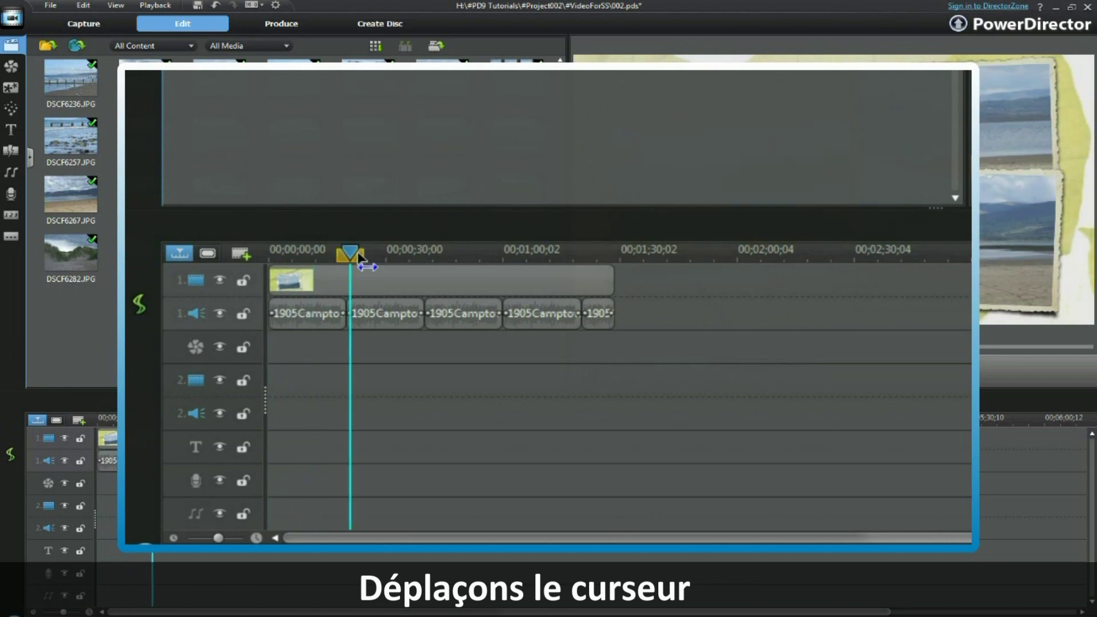
pyautogui.click(158, 424)
pyautogui.click(944, 292)
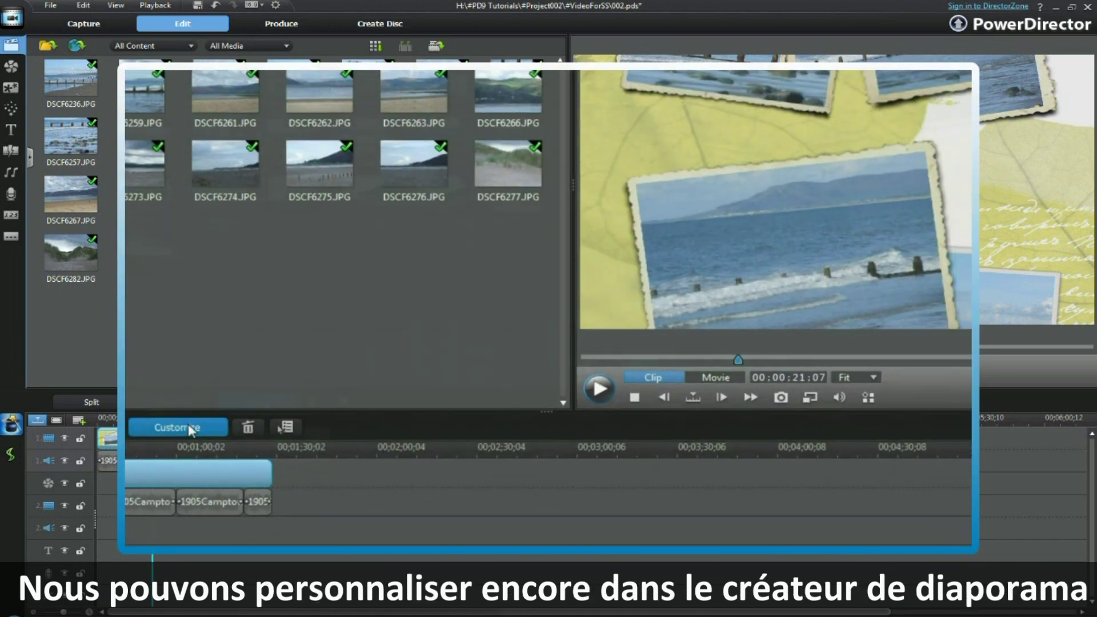
pyautogui.click(190, 430)
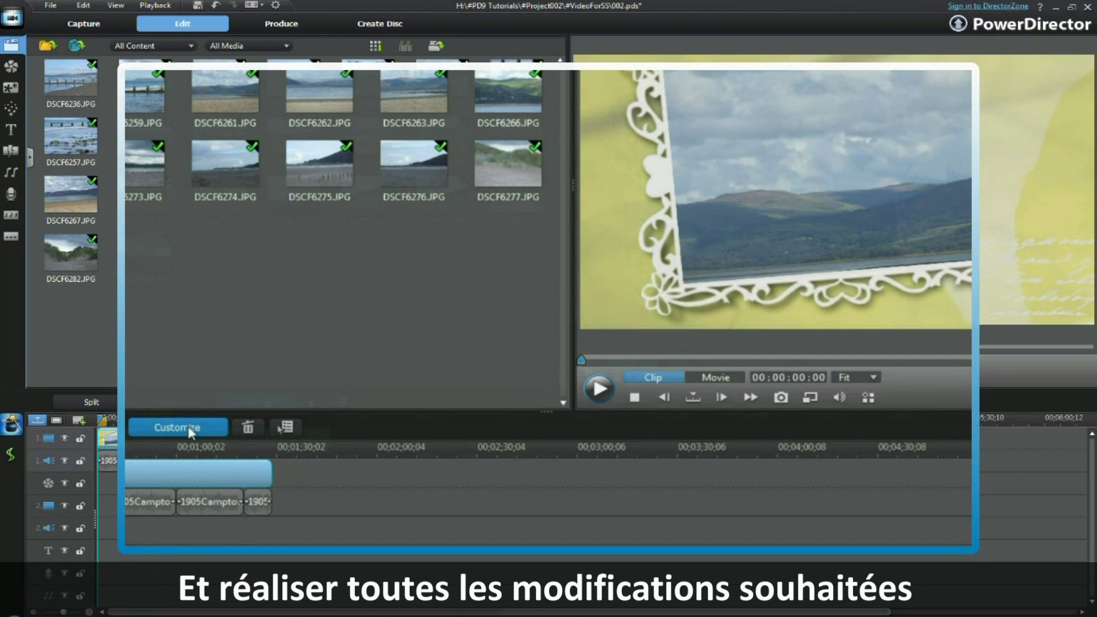
pyautogui.click(191, 430)
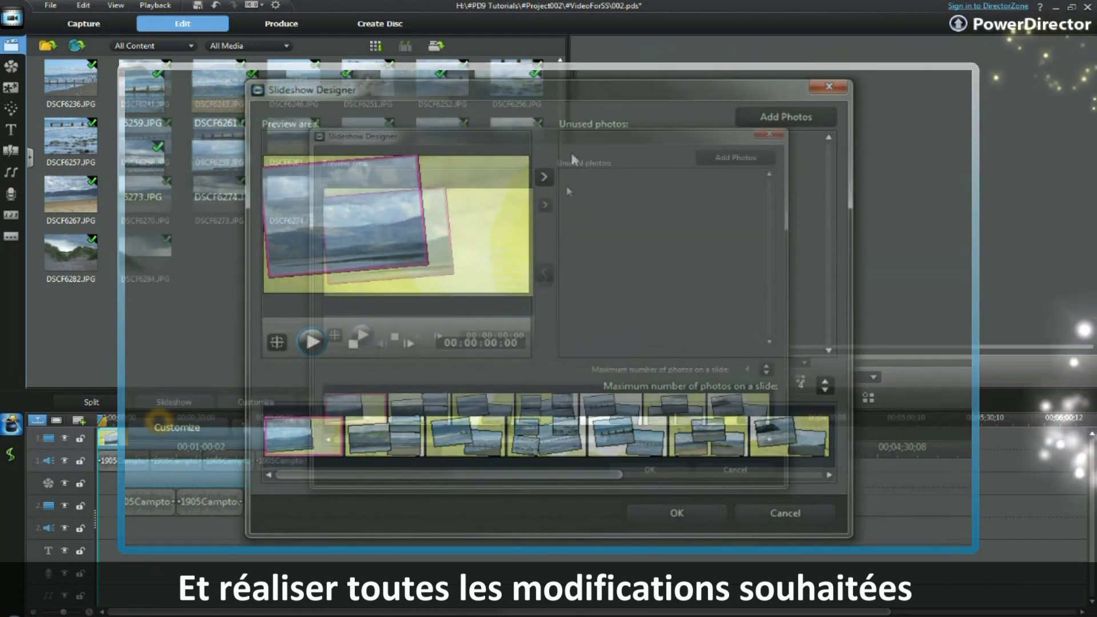